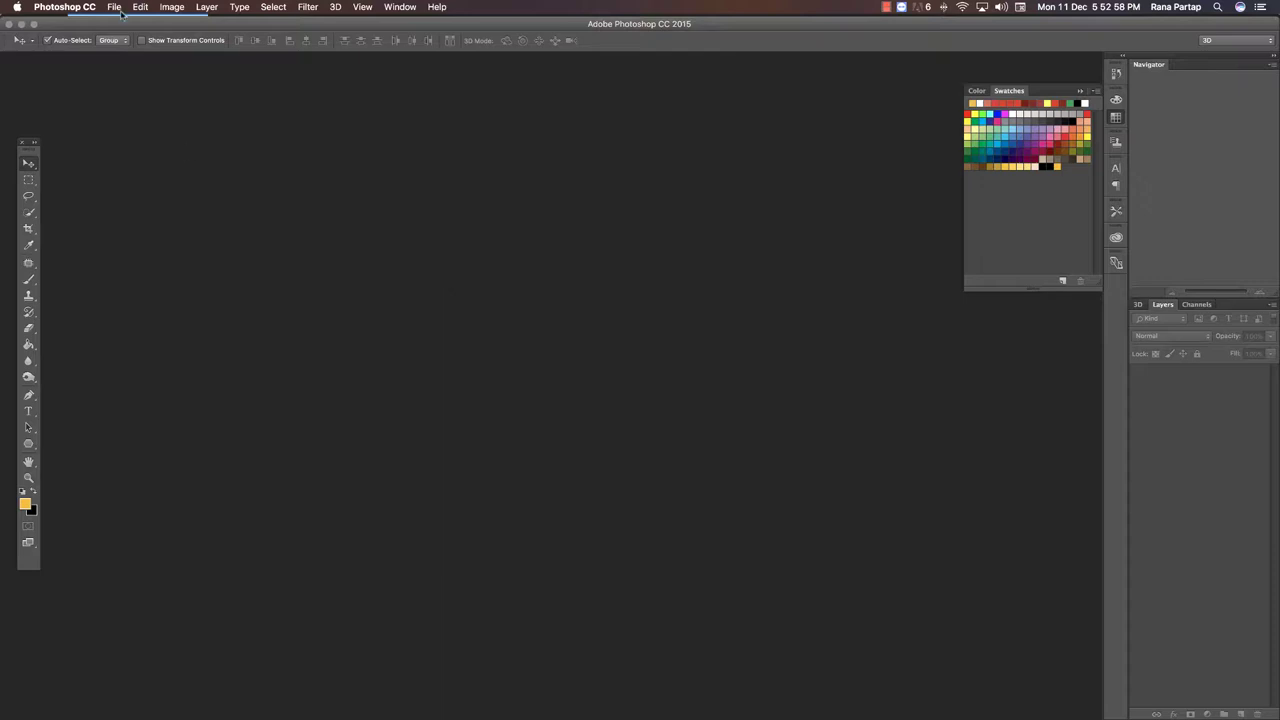
# Create the 300 × 300 pixel white-background document Untitled-1 and zoom in on its canvas
pyautogui.click(125, 27)
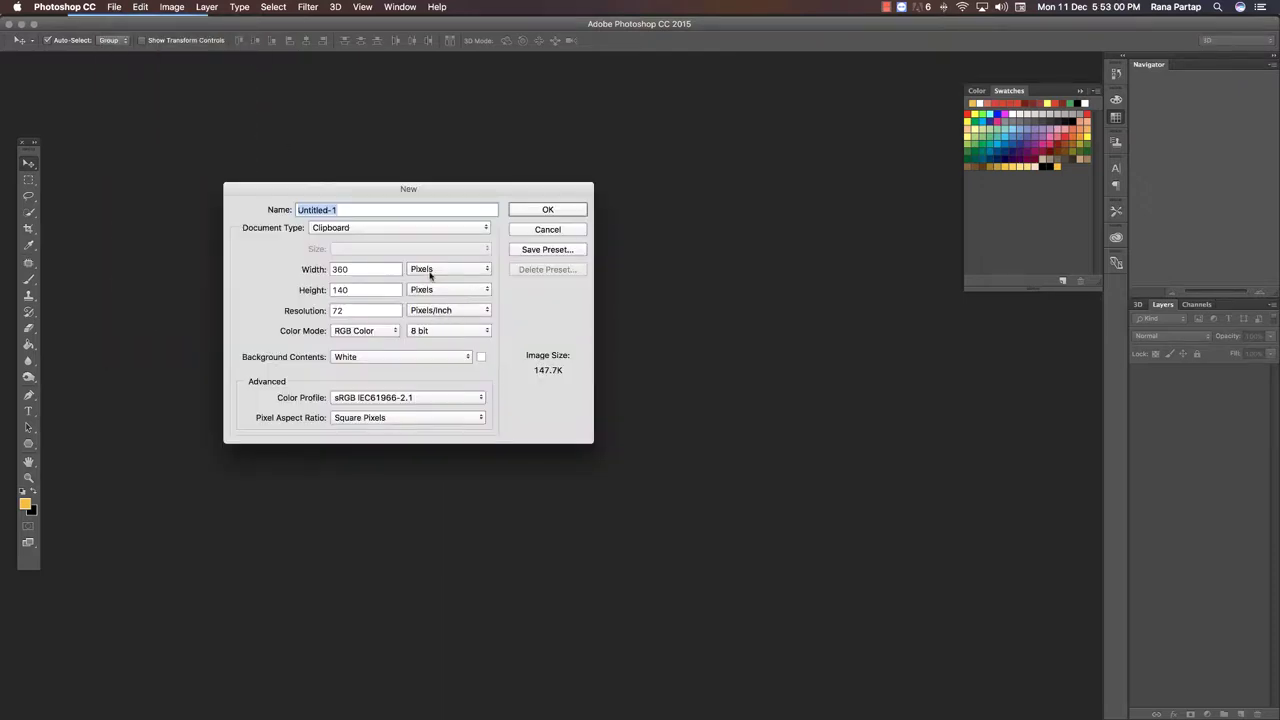
pyautogui.click(310, 271)
pyautogui.write('300')
pyautogui.press('Tab')
pyautogui.write('300')
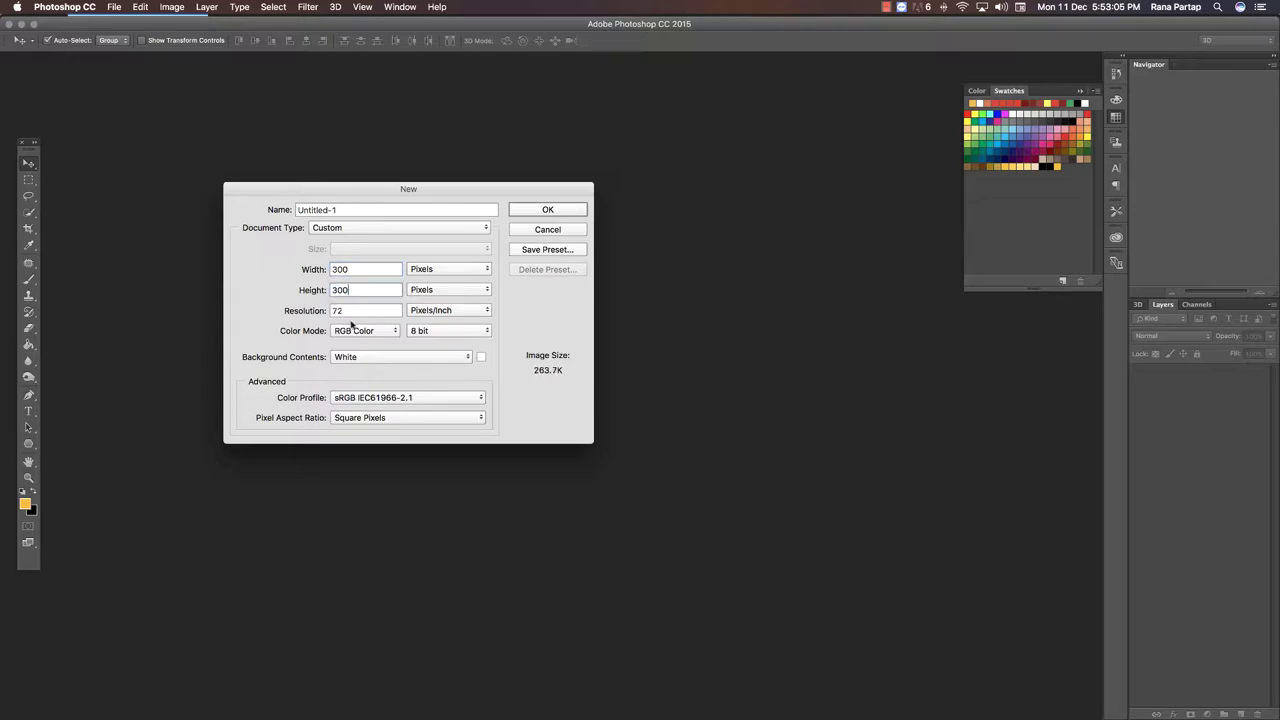
pyautogui.click(364, 356)
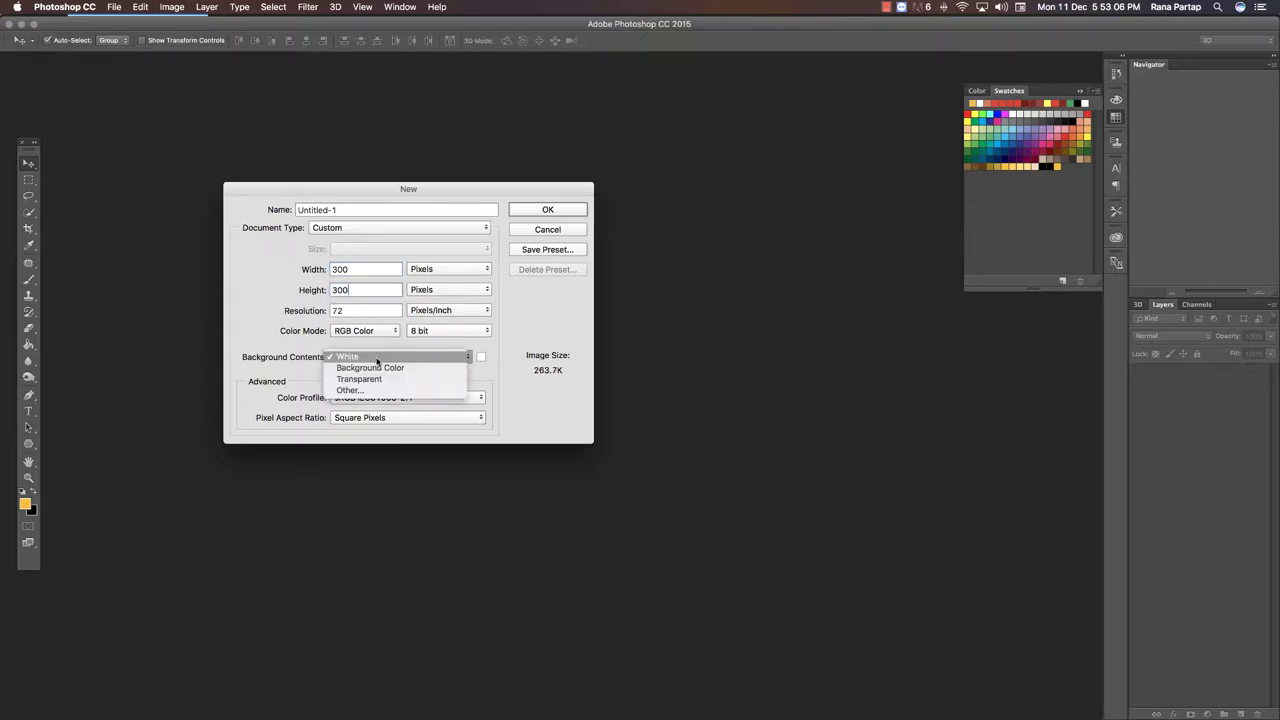
pyautogui.click(298, 336)
pyautogui.click(548, 213)
pyautogui.press('z')
pyautogui.moveTo(563, 391); pyautogui.dragTo(634, 314)
# Drag one vertical and one horizontal guide so they cross at the 300 × 300 canvas centre
pyautogui.click(29, 162)
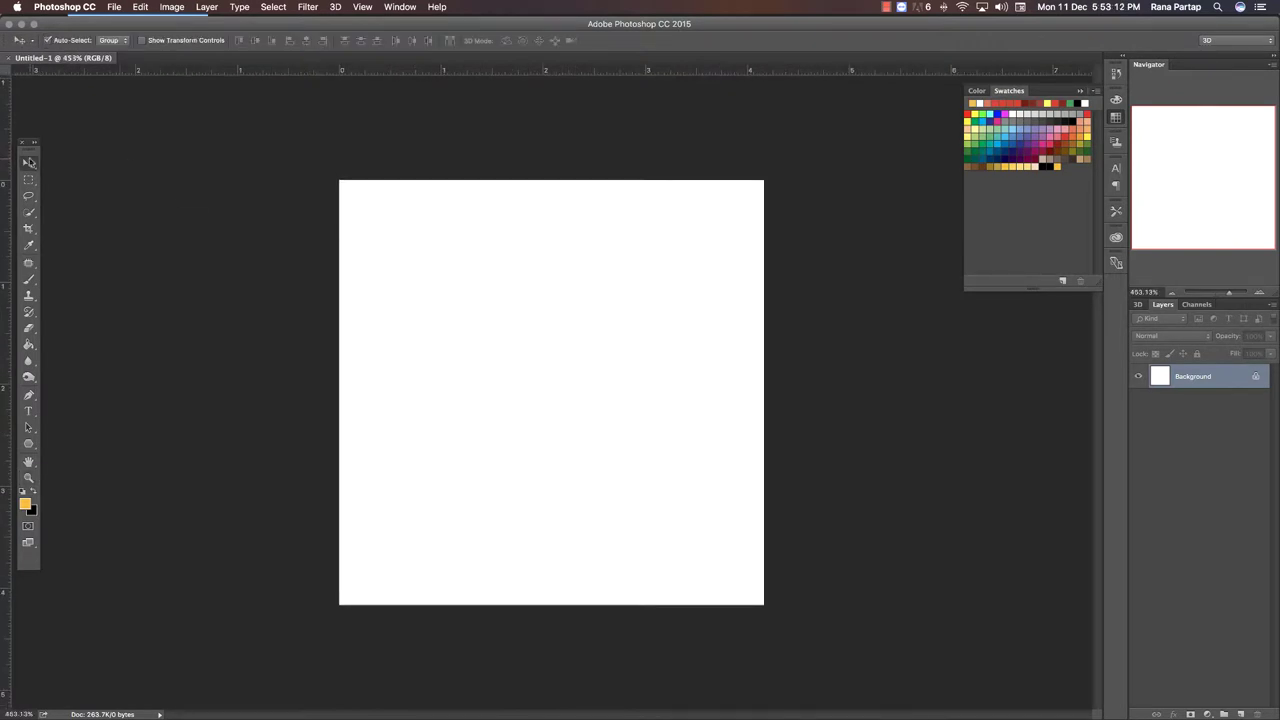
pyautogui.click(364, 9)
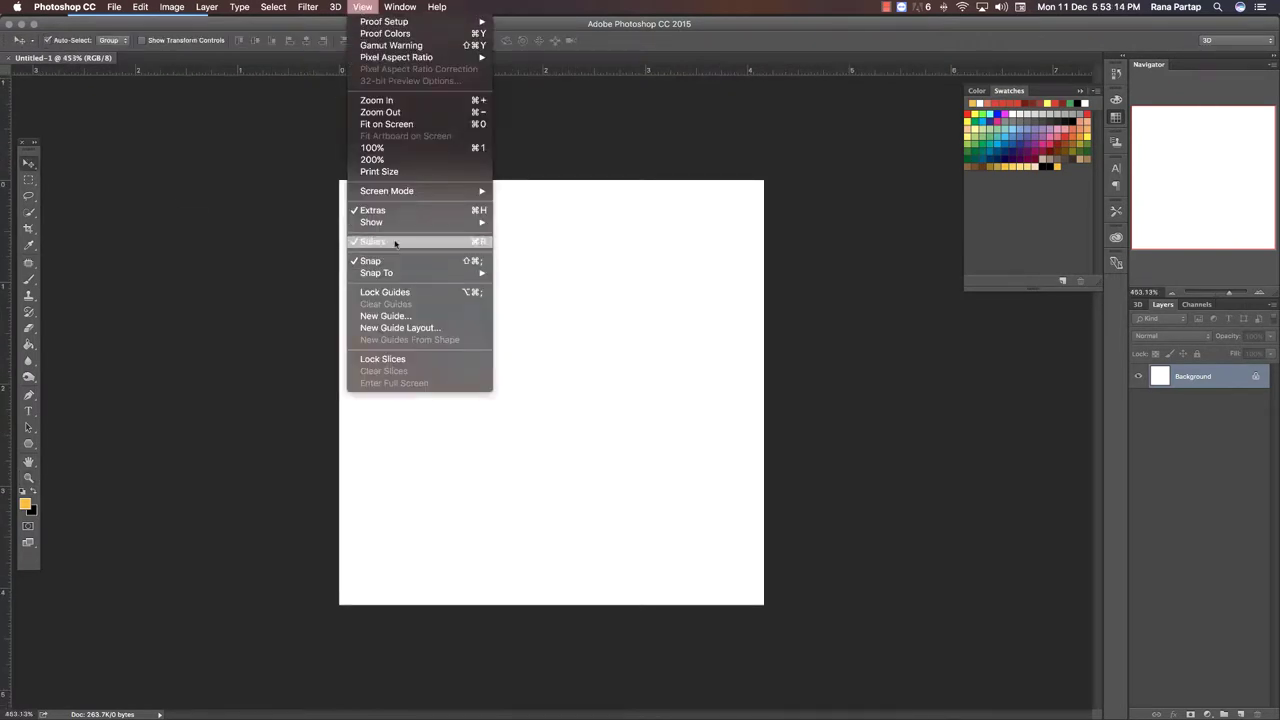
pyautogui.click(85, 543)
pyautogui.moveTo(4, 597); pyautogui.dragTo(550, 534)
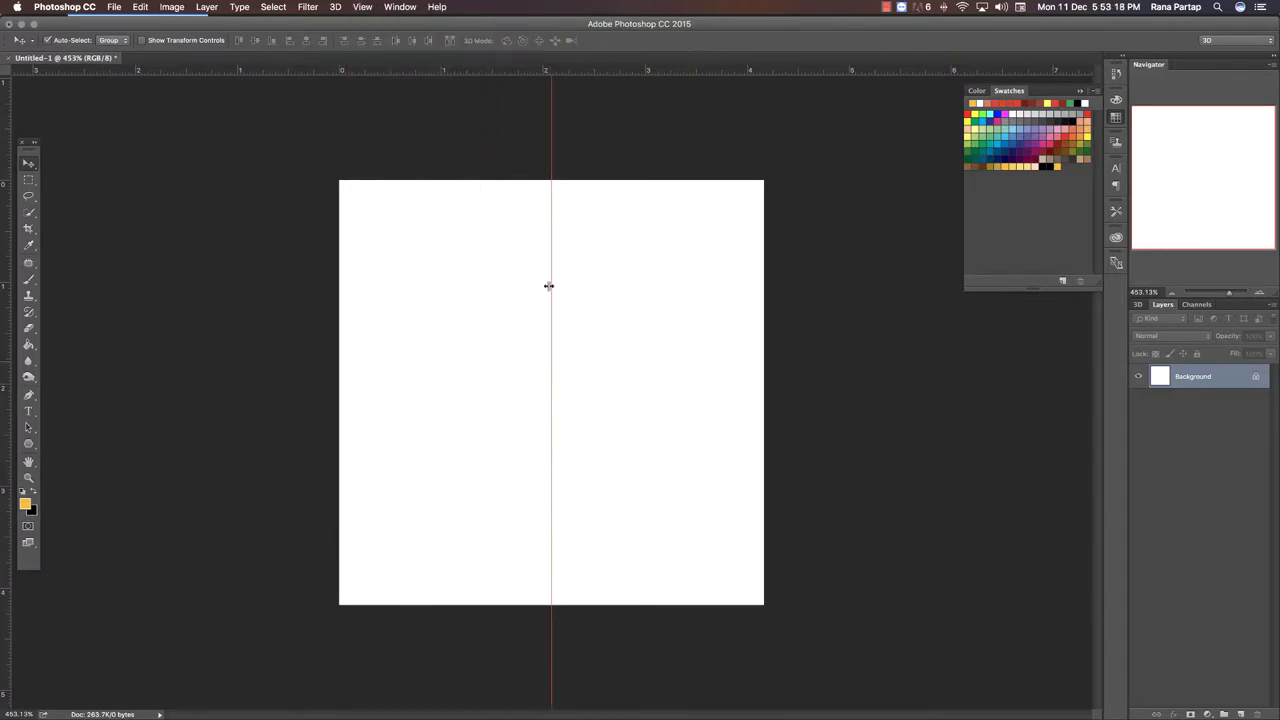
pyautogui.moveTo(525, 74)
pyautogui.mouseDown()
pyautogui.moveTo(508, 393)
pyautogui.moveTo(580, 391)
pyautogui.moveTo(597, 366)
pyautogui.moveTo(586, 369)
pyautogui.mouseUp()
pyautogui.press('z')
pyautogui.click(29, 163)
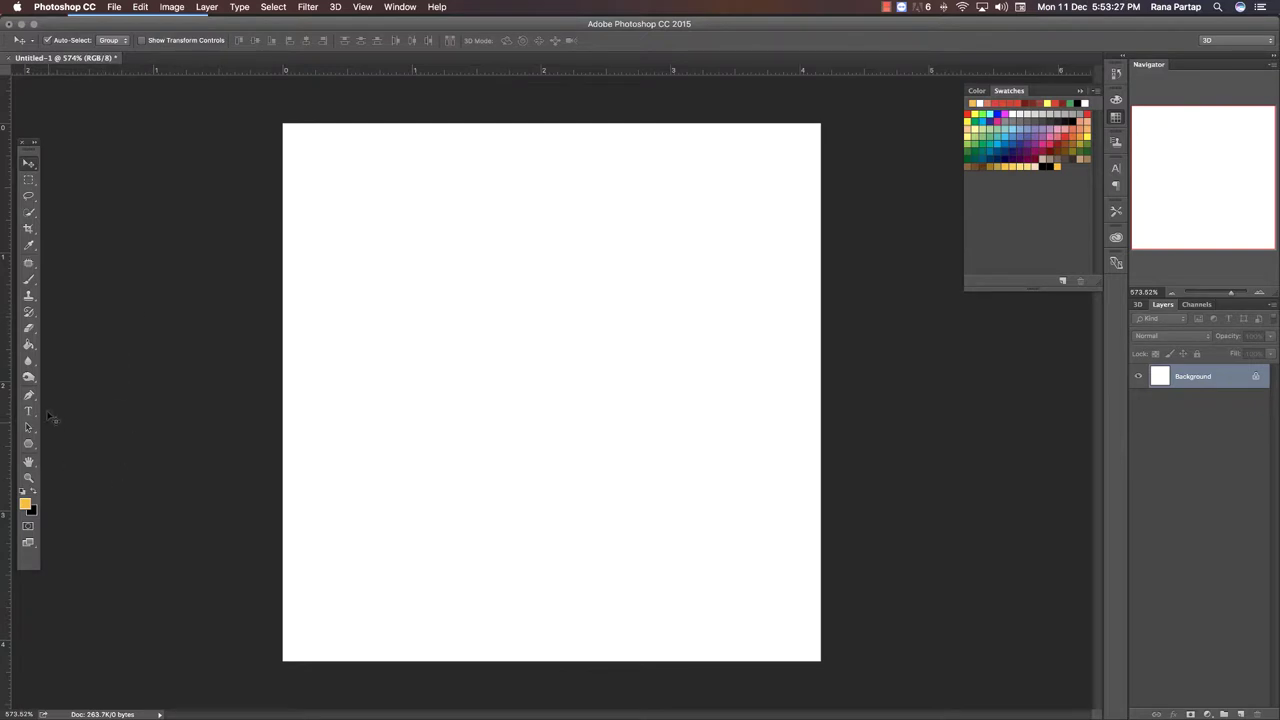
# Draw a six-sided Polygon 1 hexagon with orange fill and no stroke, centred on the guide crossing
pyautogui.click(30, 445)
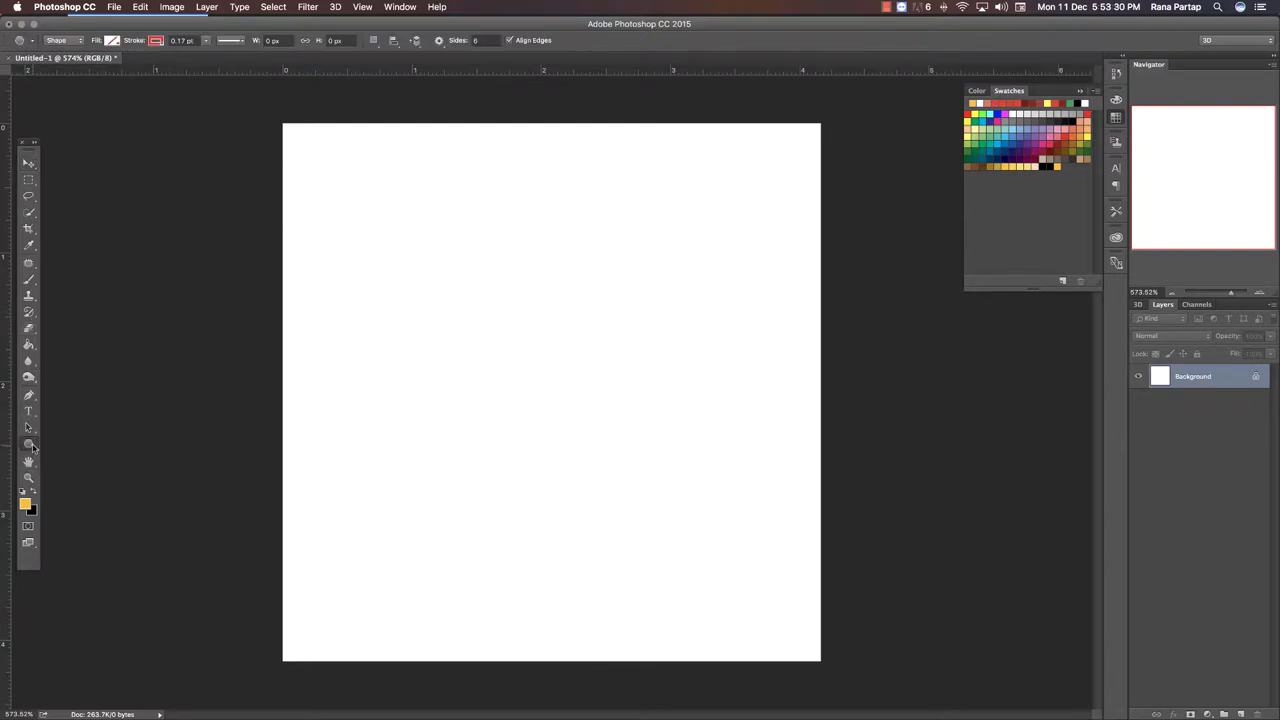
pyautogui.rightClick(33, 447)
pyautogui.click(77, 477)
pyautogui.click(113, 41)
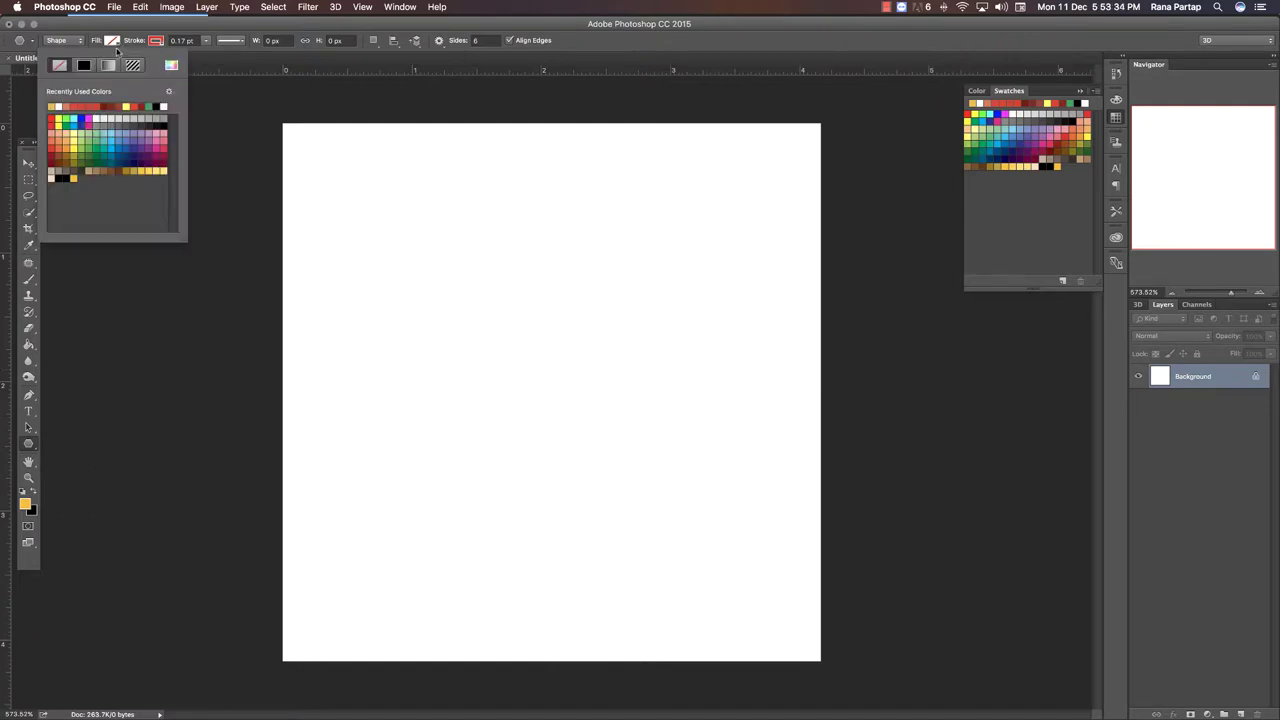
pyautogui.click(52, 105)
pyautogui.click(158, 41)
pyautogui.click(104, 66)
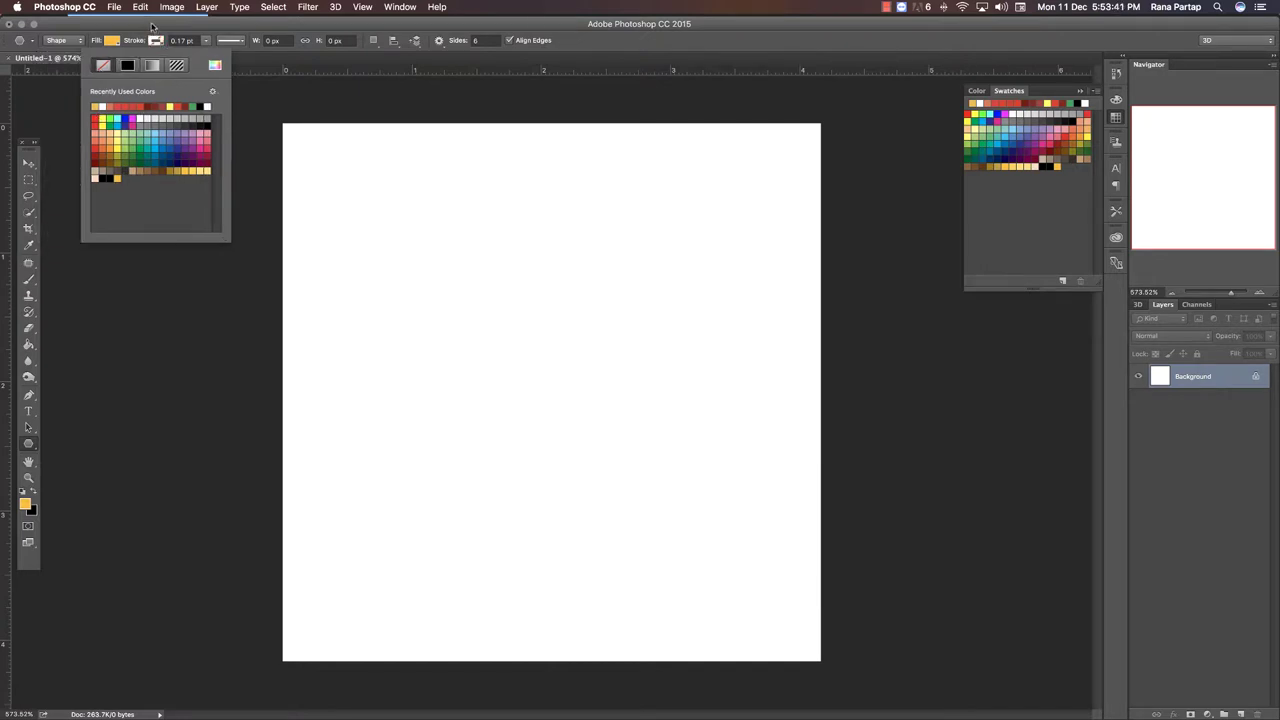
pyautogui.click(152, 25)
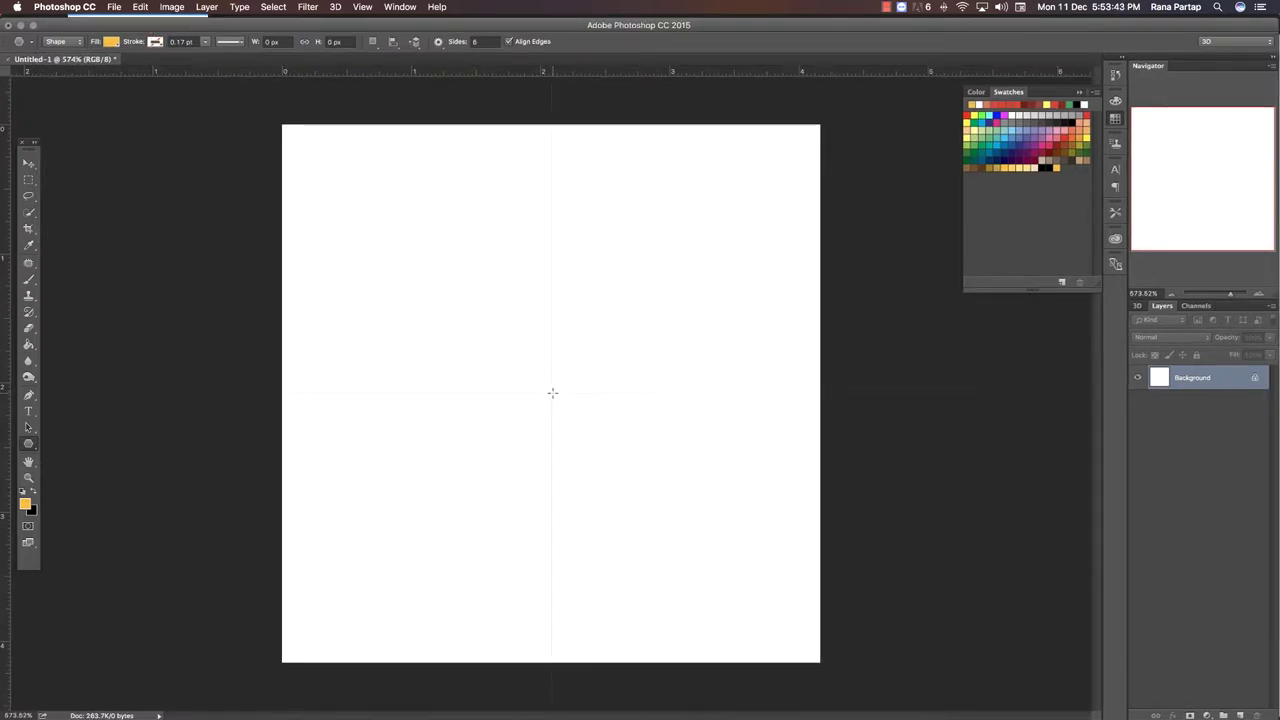
pyautogui.moveTo(553, 392)
pyautogui.mouseDown()
pyautogui.moveTo(596, 376)
pyautogui.moveTo(553, 333)
pyautogui.mouseUp()
pyautogui.click(29, 163)
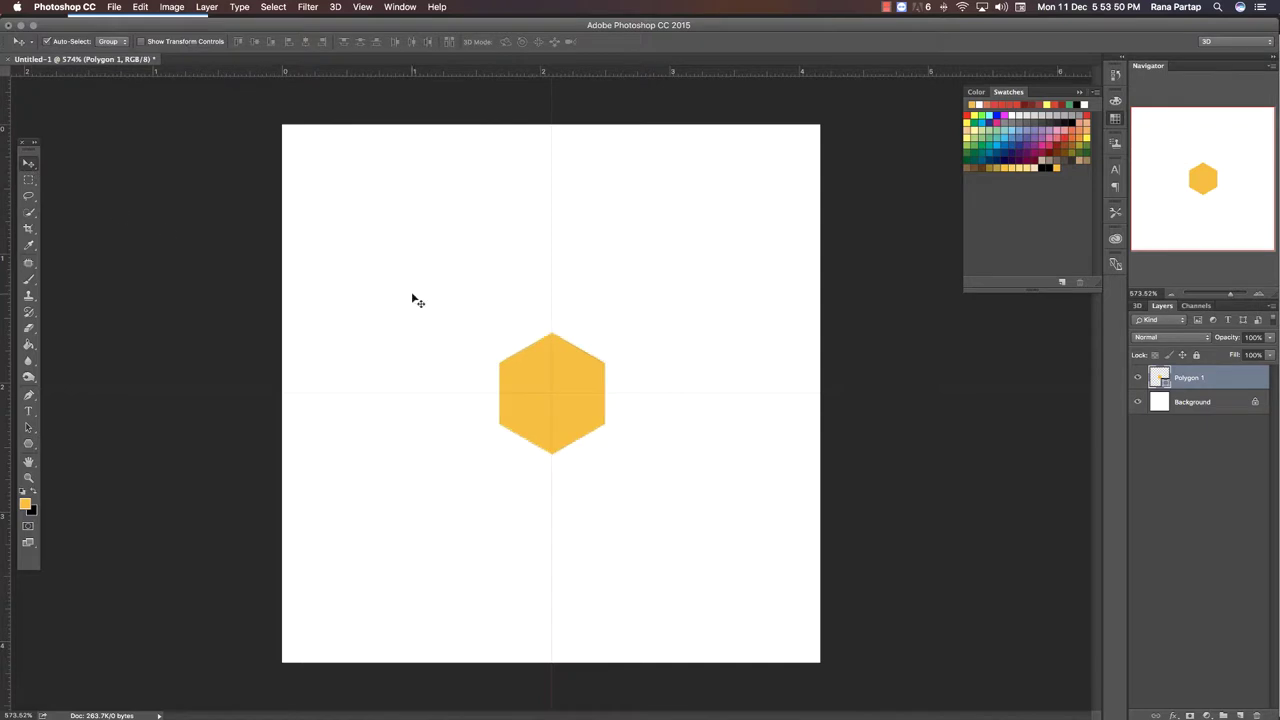
# Add a Multiply inner shadow to Polygon 1 with larger distance and size and 49% opacity
pyautogui.doubleClick(1190, 378)
pyautogui.doubleClick(1220, 379)
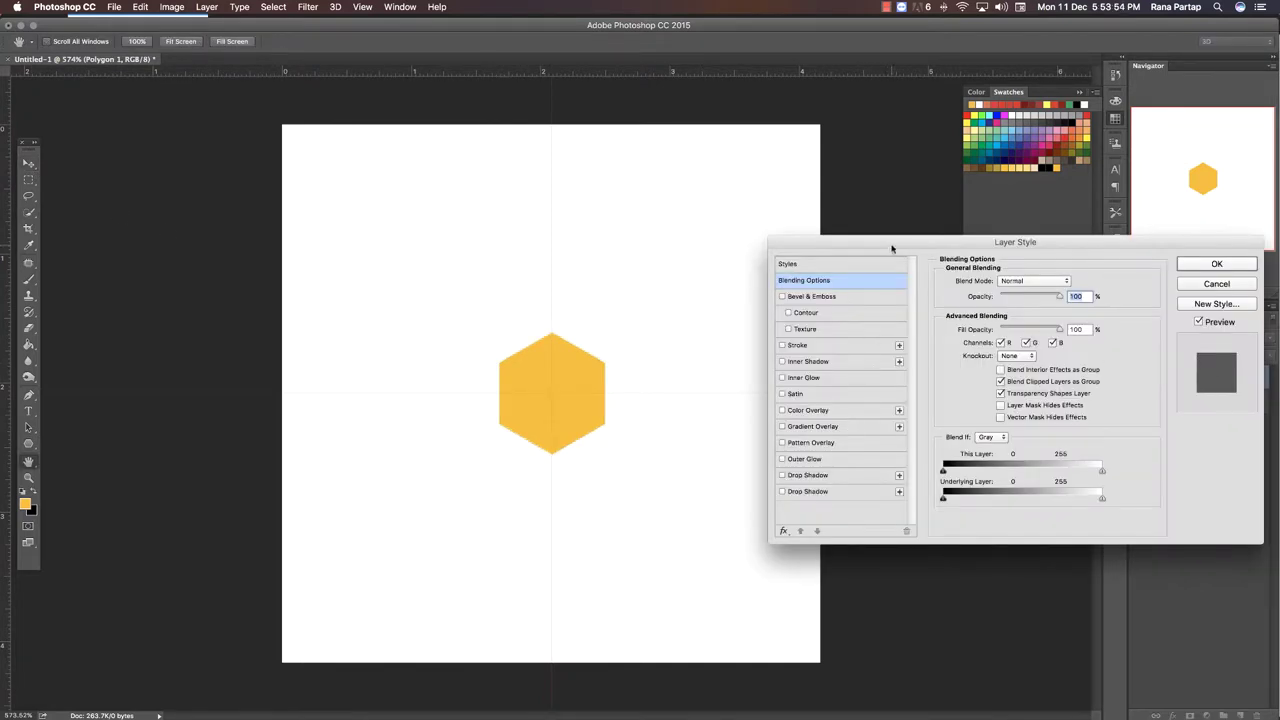
pyautogui.moveTo(892, 248); pyautogui.dragTo(805, 234)
pyautogui.click(721, 347)
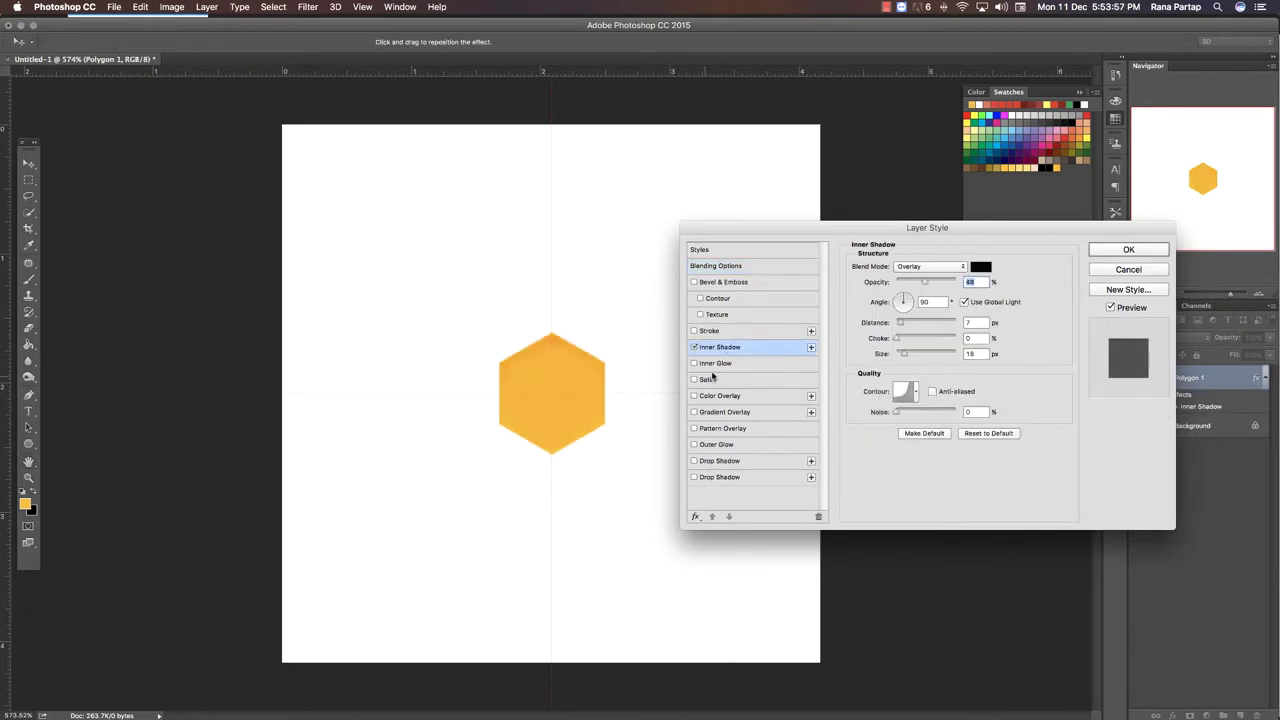
pyautogui.click(955, 268)
pyautogui.click(950, 270)
pyautogui.click(930, 266)
pyautogui.click(915, 163)
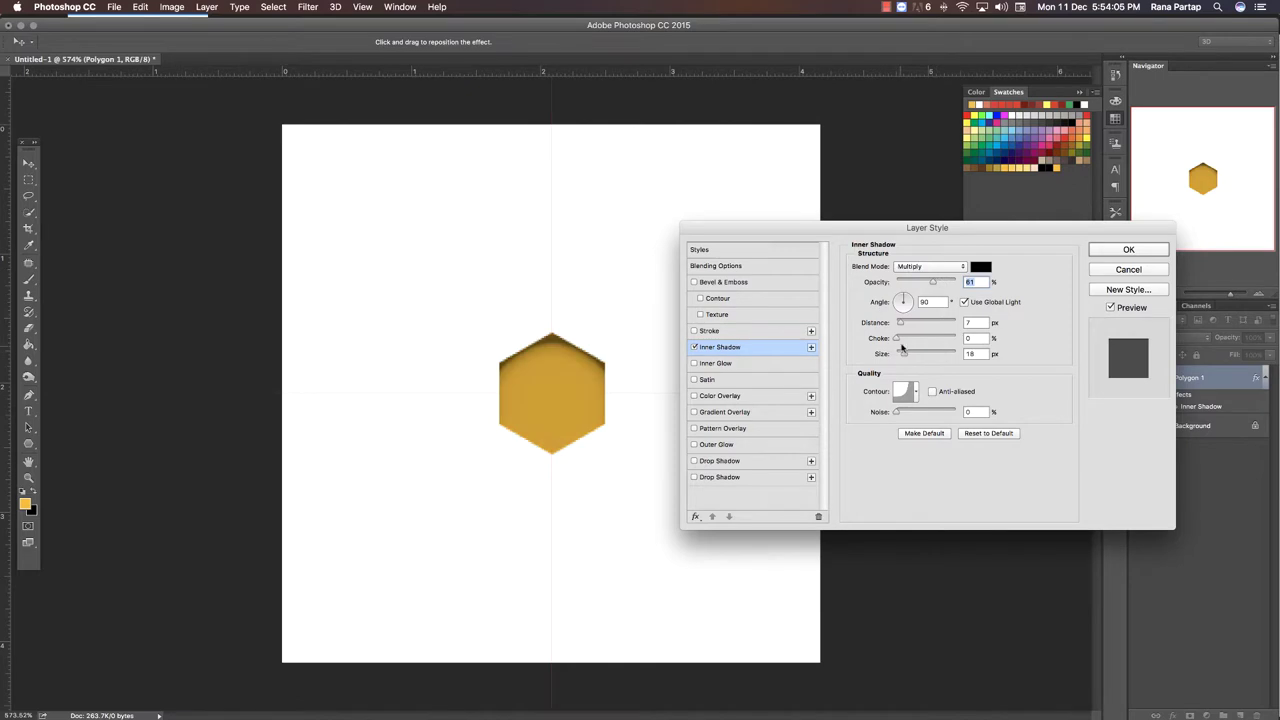
pyautogui.moveTo(903, 325); pyautogui.dragTo(909, 354)
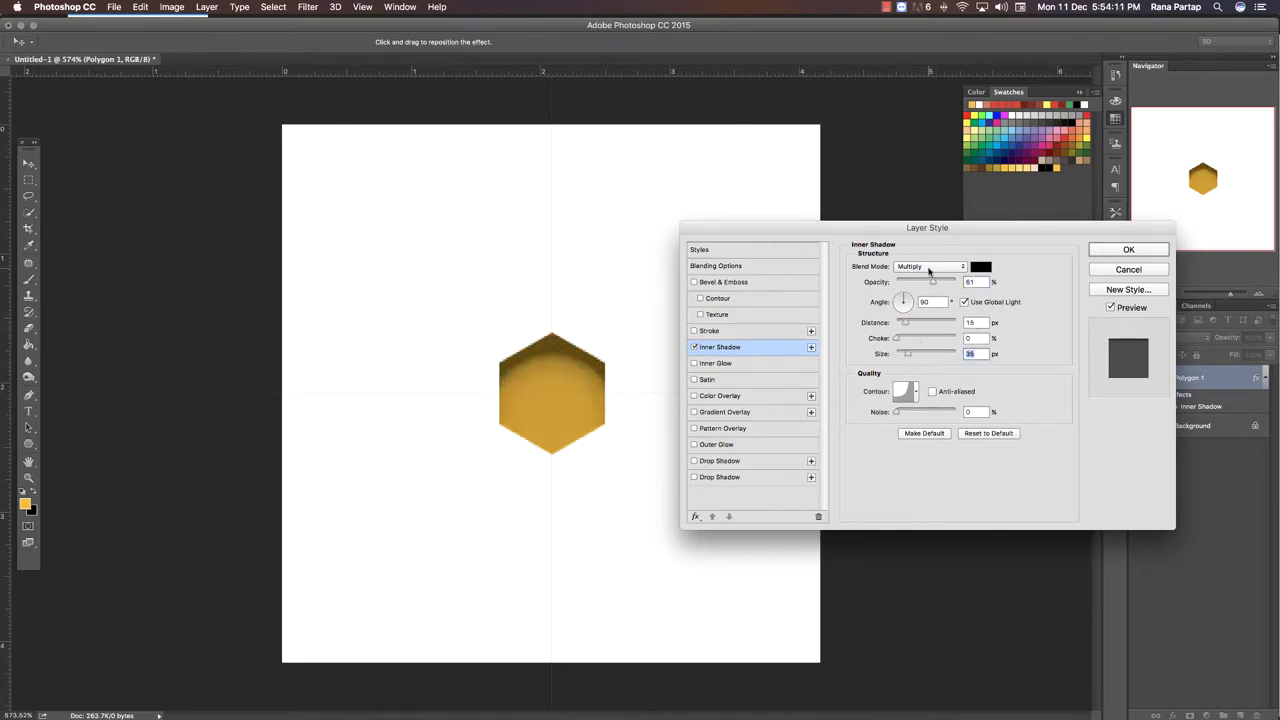
pyautogui.moveTo(932, 283); pyautogui.dragTo(926, 285)
pyautogui.click(914, 392)
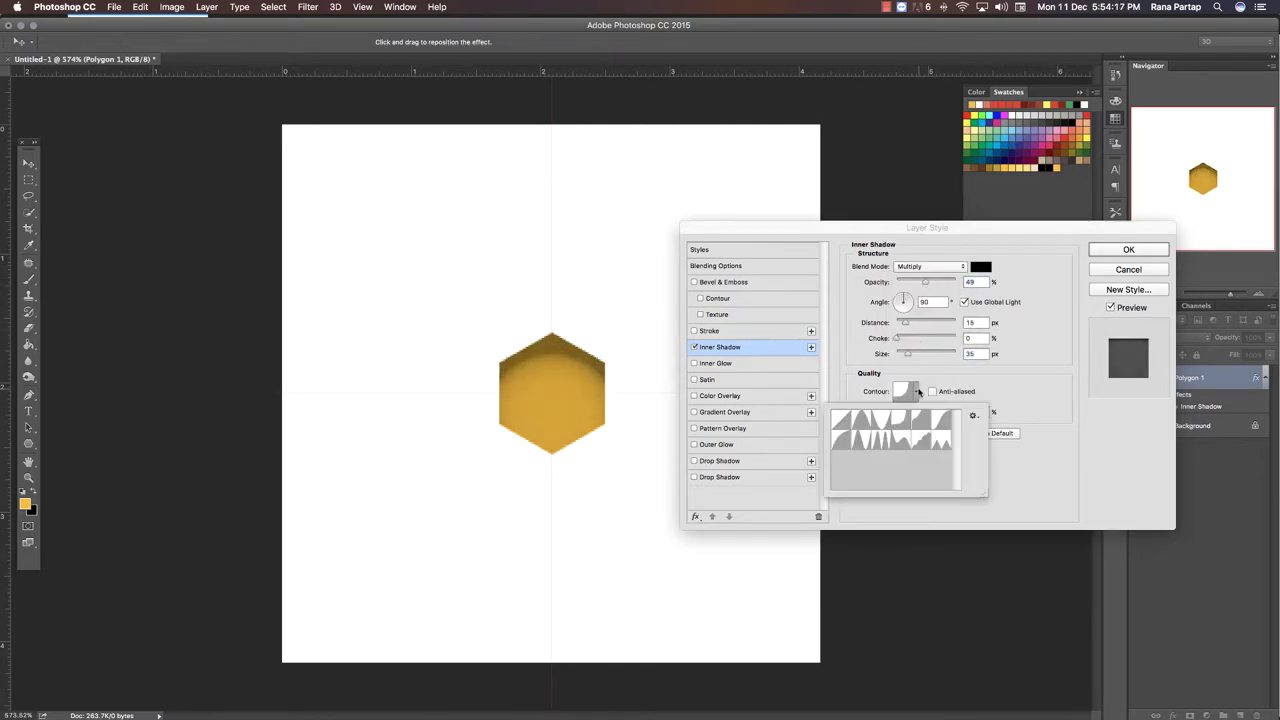
pyautogui.click(1009, 375)
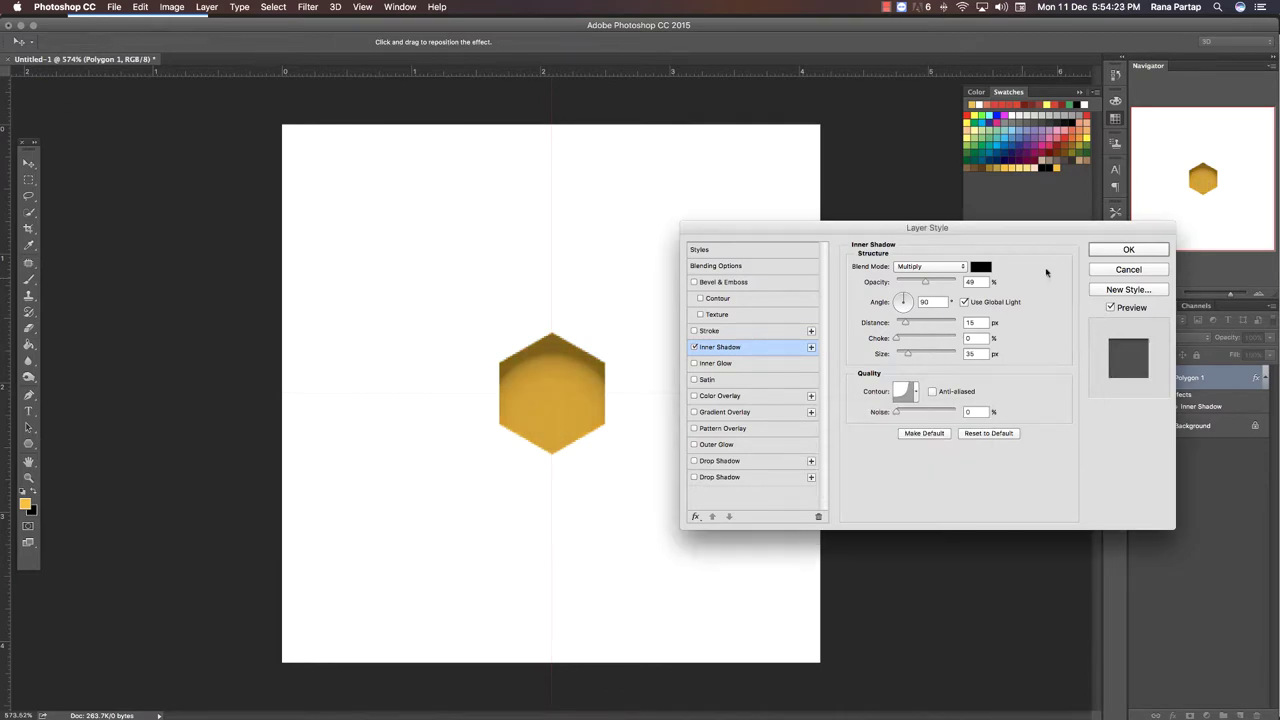
# Add an orange reflected gradient overlay to the hexagon, blended in Overlay mode
pyautogui.click(722, 411)
pyautogui.click(938, 298)
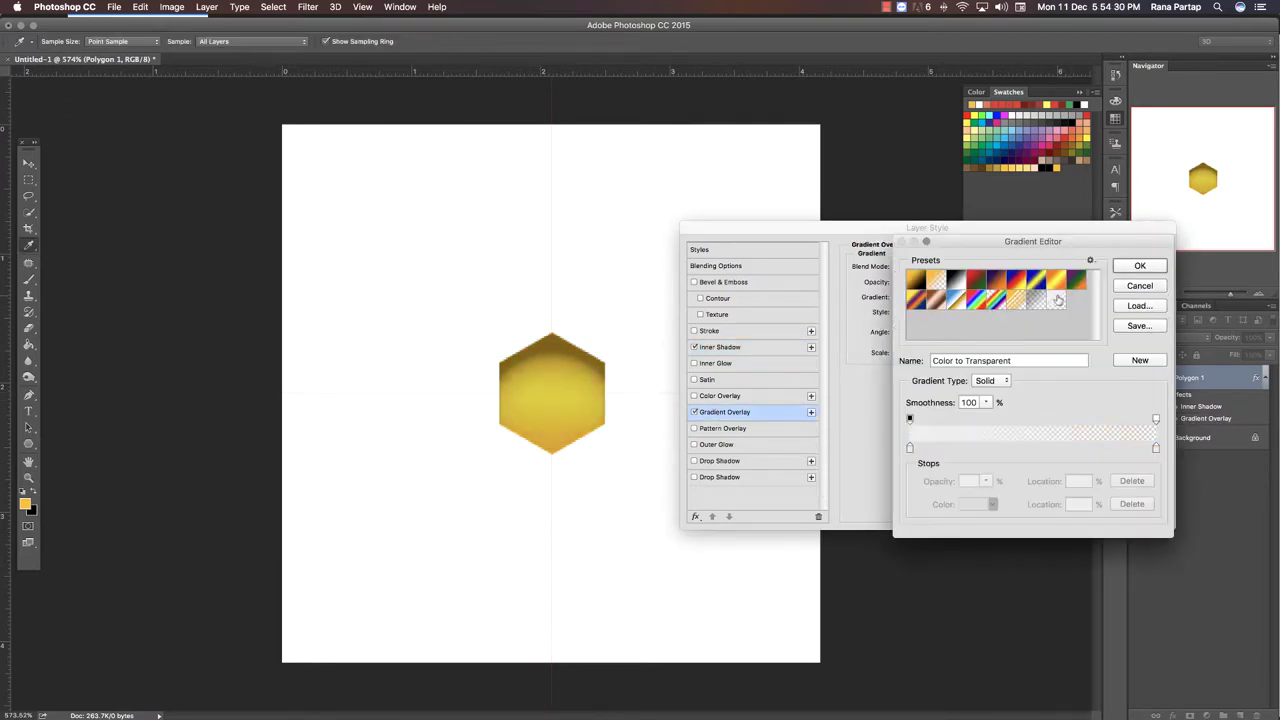
pyautogui.doubleClick(932, 283)
pyautogui.click(920, 266)
pyautogui.click(912, 168)
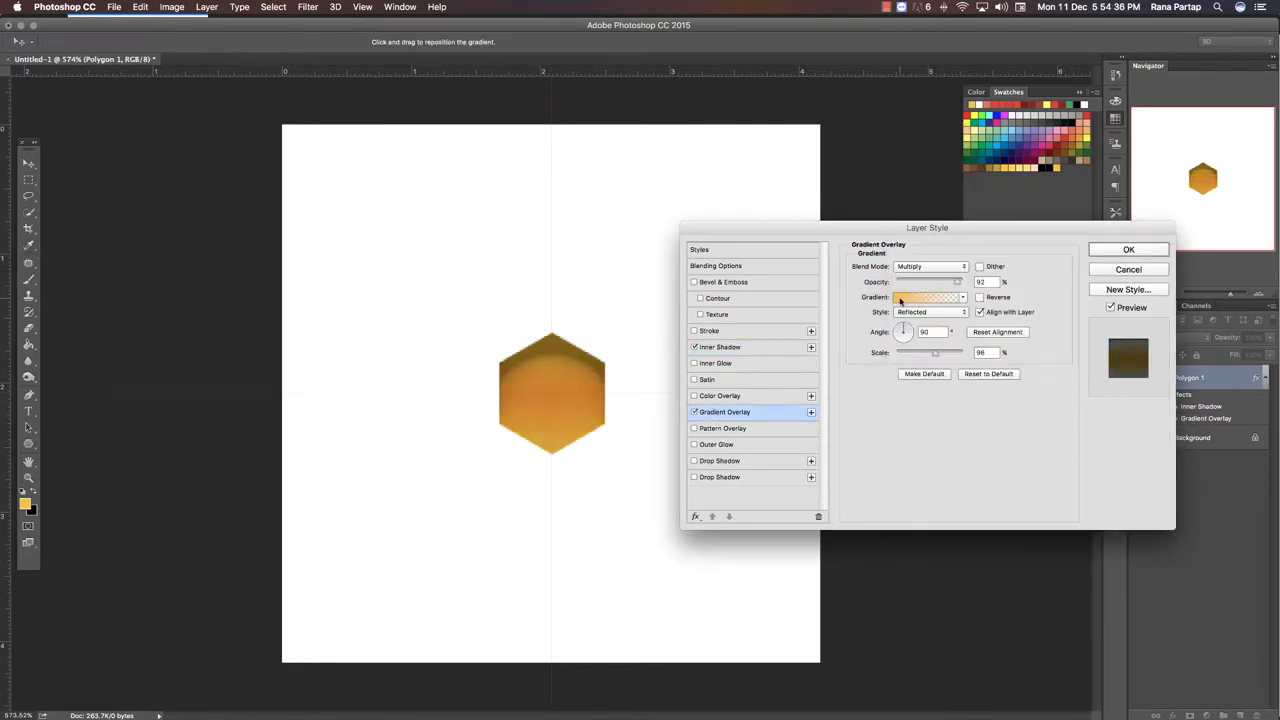
pyautogui.click(920, 266)
pyautogui.click(928, 366)
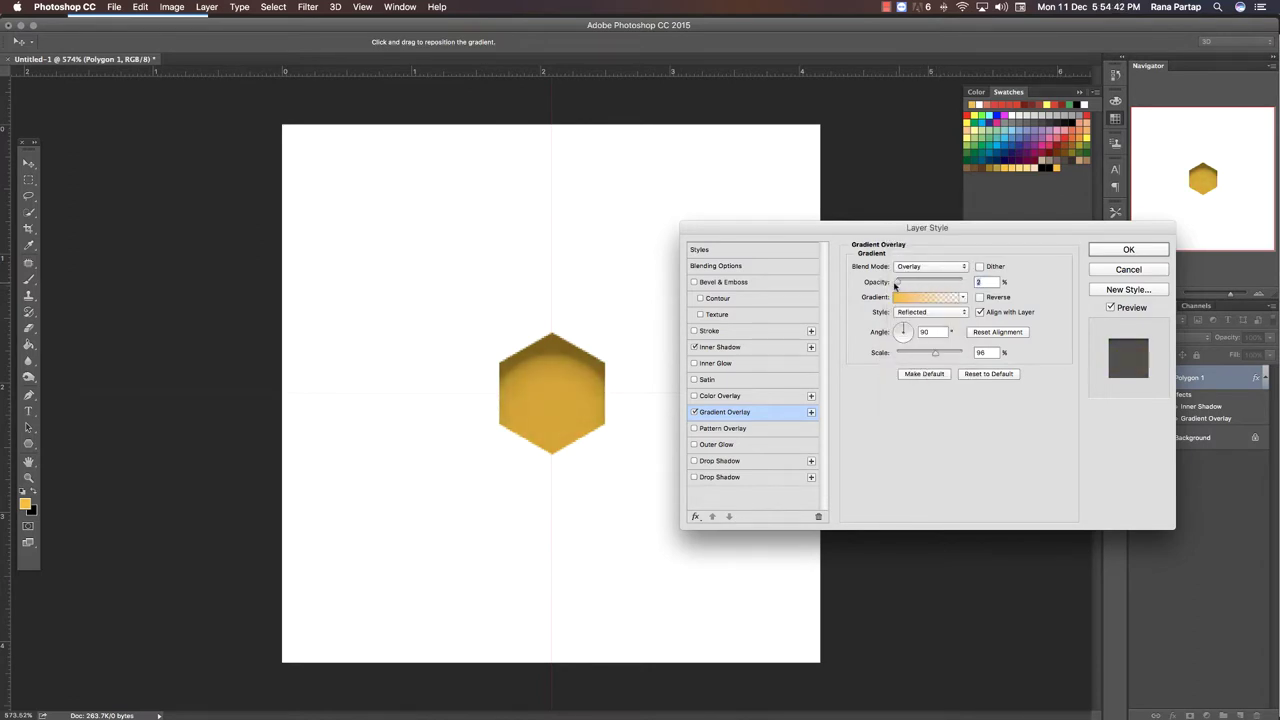
pyautogui.click(720, 347)
# Change the inner shadow to Overlay, 100% opacity and size 65, then apply the styles
pyautogui.click(930, 266)
pyautogui.click(912, 362)
pyautogui.moveTo(944, 282); pyautogui.dragTo(956, 282)
pyautogui.moveTo(908, 354); pyautogui.dragTo(917, 355)
pyautogui.click(1128, 249)
pyautogui.press('z')
pyautogui.moveTo(624, 422)
pyautogui.mouseDown()
pyautogui.moveTo(615, 439)
pyautogui.moveTo(623, 329)
pyautogui.moveTo(521, 333)
pyautogui.mouseUp()
# Alt-drag hexagon copies above and below the centre one to form a five-cell honeycomb
pyautogui.click(28, 162)
pyautogui.press('Right')
pyautogui.press('Right')
pyautogui.press('Right')
pyautogui.press('Down')
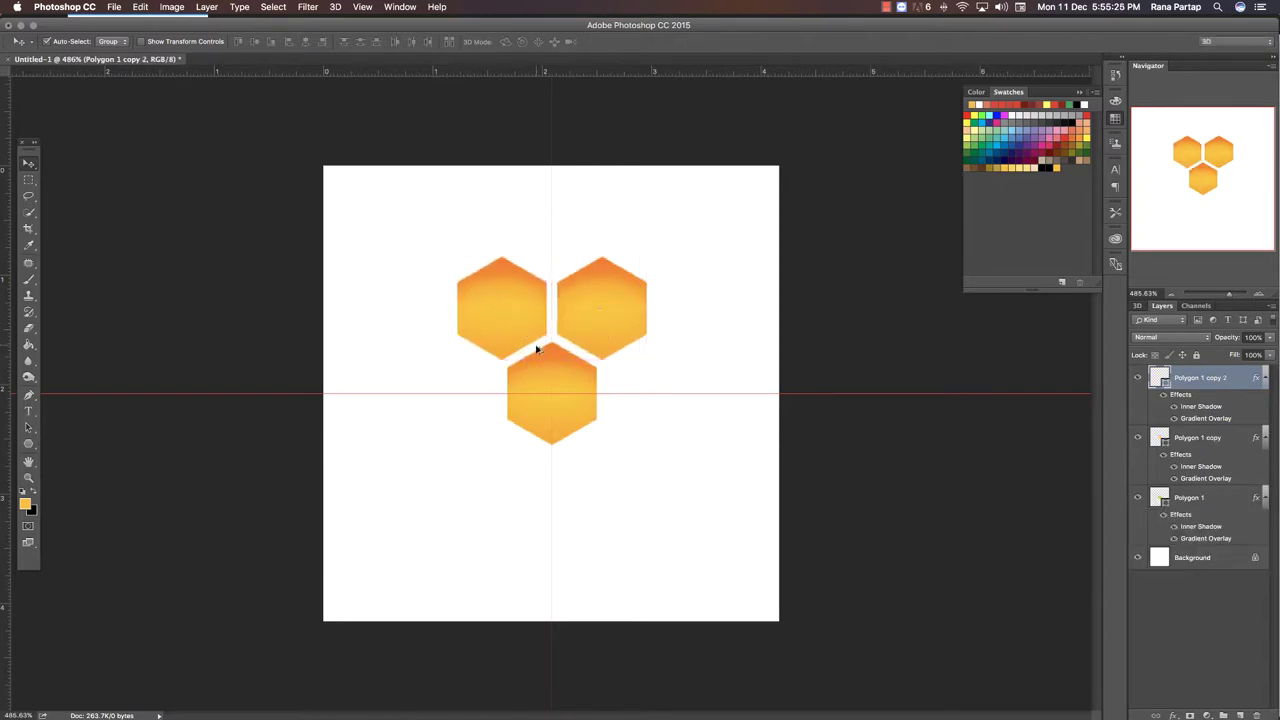
pyautogui.keyDown('shift'); pyautogui.click(612, 320); pyautogui.keyUp('shift')
pyautogui.moveTo(612, 320); pyautogui.dragTo(562, 485)
# Drag two vertical and two horizontal guides through the centres of the left, right, upper and lower hexagons
pyautogui.press('z')
pyautogui.moveTo(580, 394); pyautogui.dragTo(600, 387)
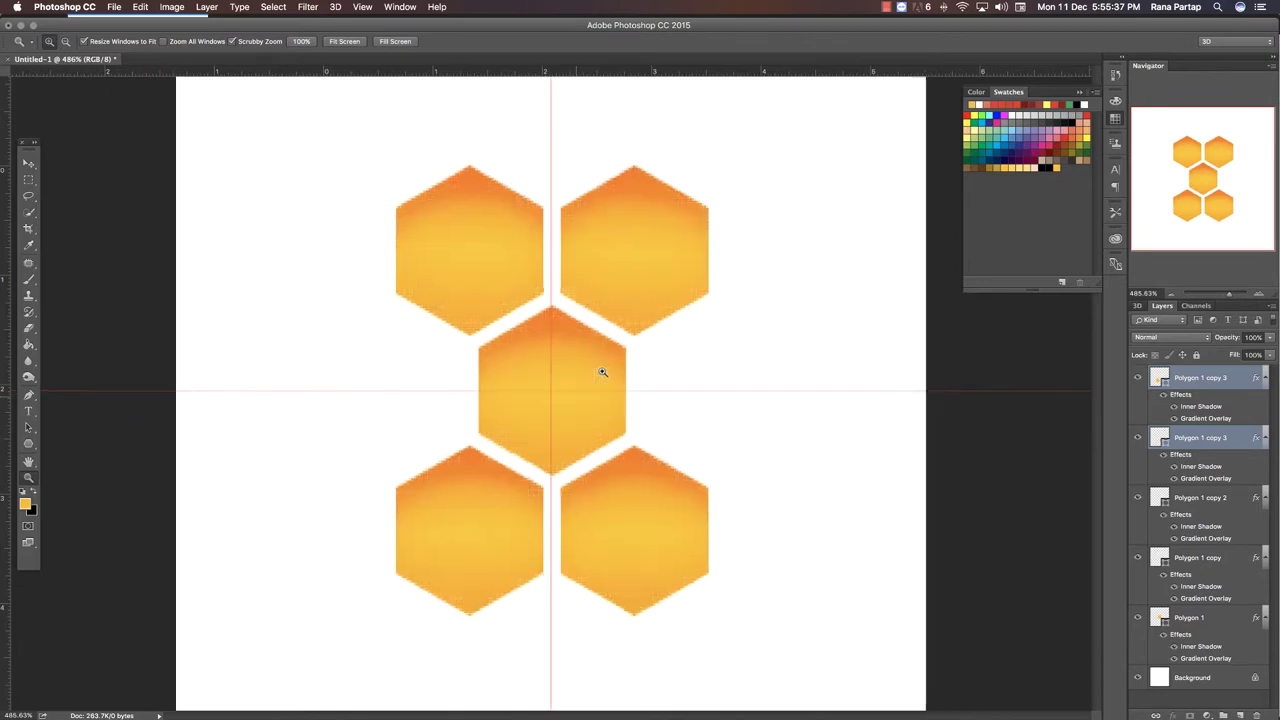
pyautogui.click(31, 166)
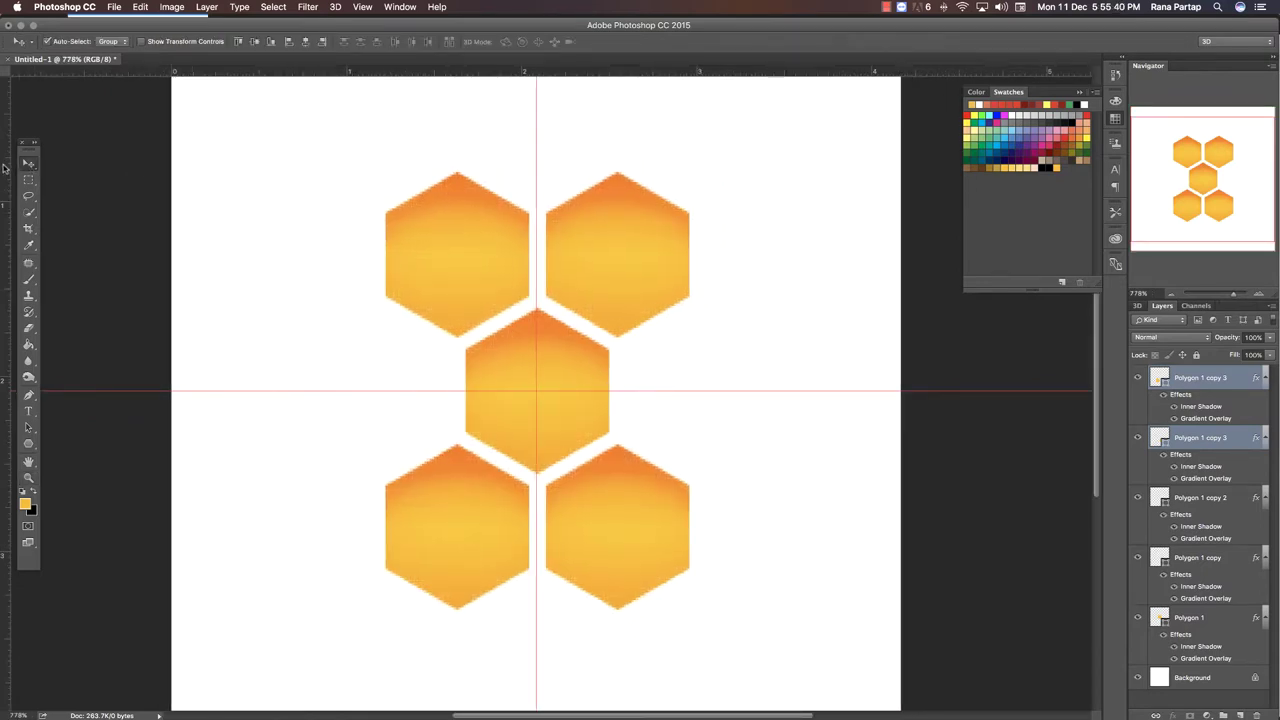
pyautogui.moveTo(5, 168); pyautogui.dragTo(457, 254)
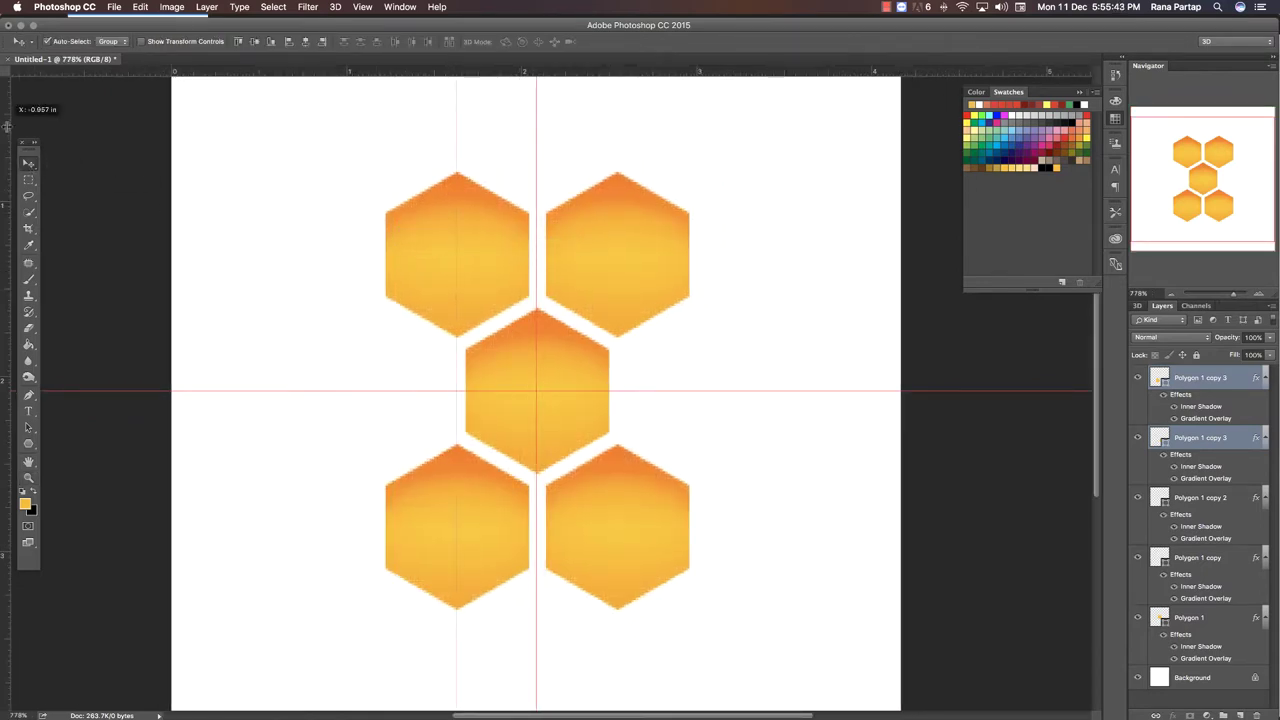
pyautogui.moveTo(7, 125); pyautogui.dragTo(617, 222)
pyautogui.moveTo(590, 70)
pyautogui.mouseDown()
pyautogui.moveTo(578, 75)
pyautogui.moveTo(564, 255)
pyautogui.mouseUp()
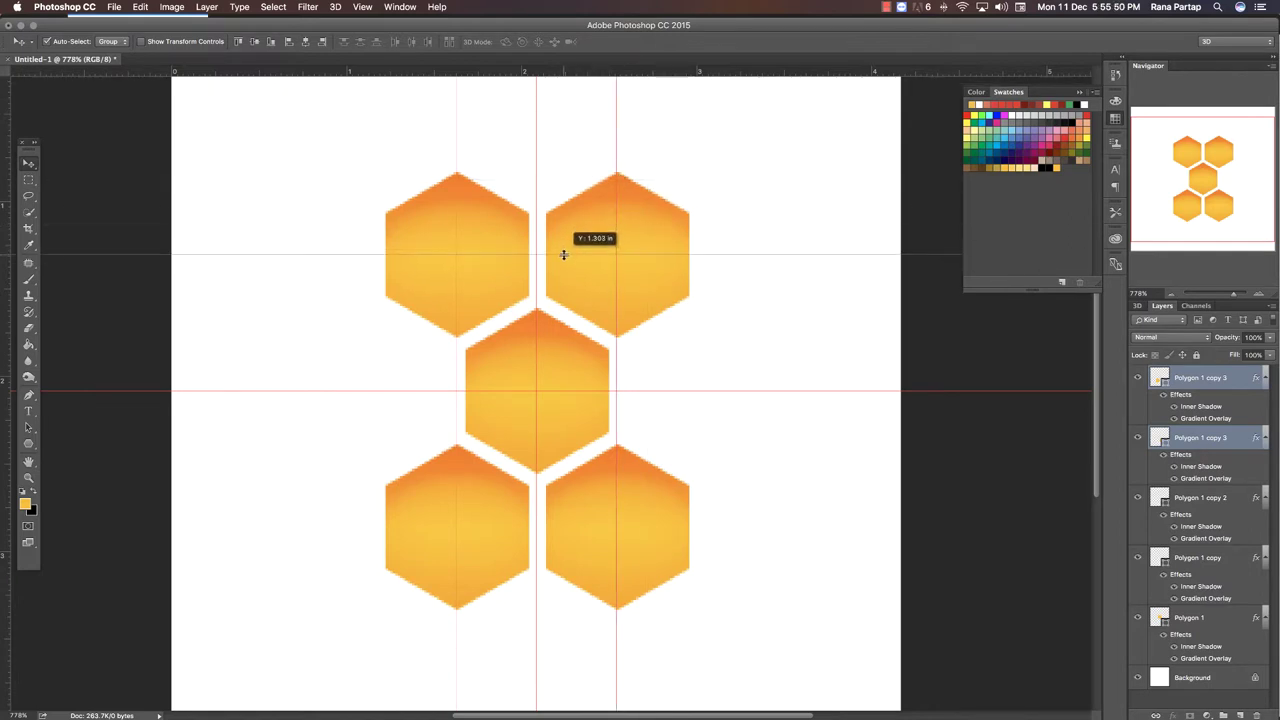
pyautogui.moveTo(564, 255); pyautogui.dragTo(564, 255)
pyautogui.moveTo(599, 70)
pyautogui.mouseDown()
pyautogui.moveTo(557, 371)
pyautogui.moveTo(557, 527)
pyautogui.mouseUp()
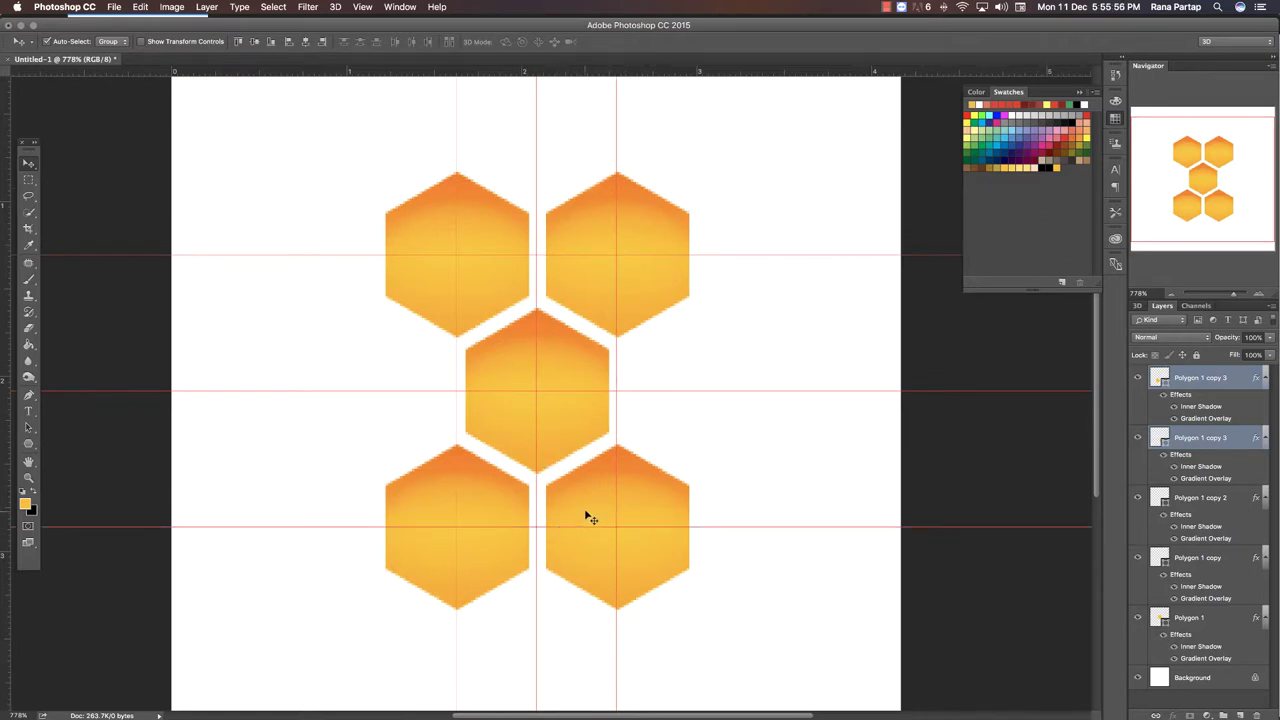
pyautogui.press('m')
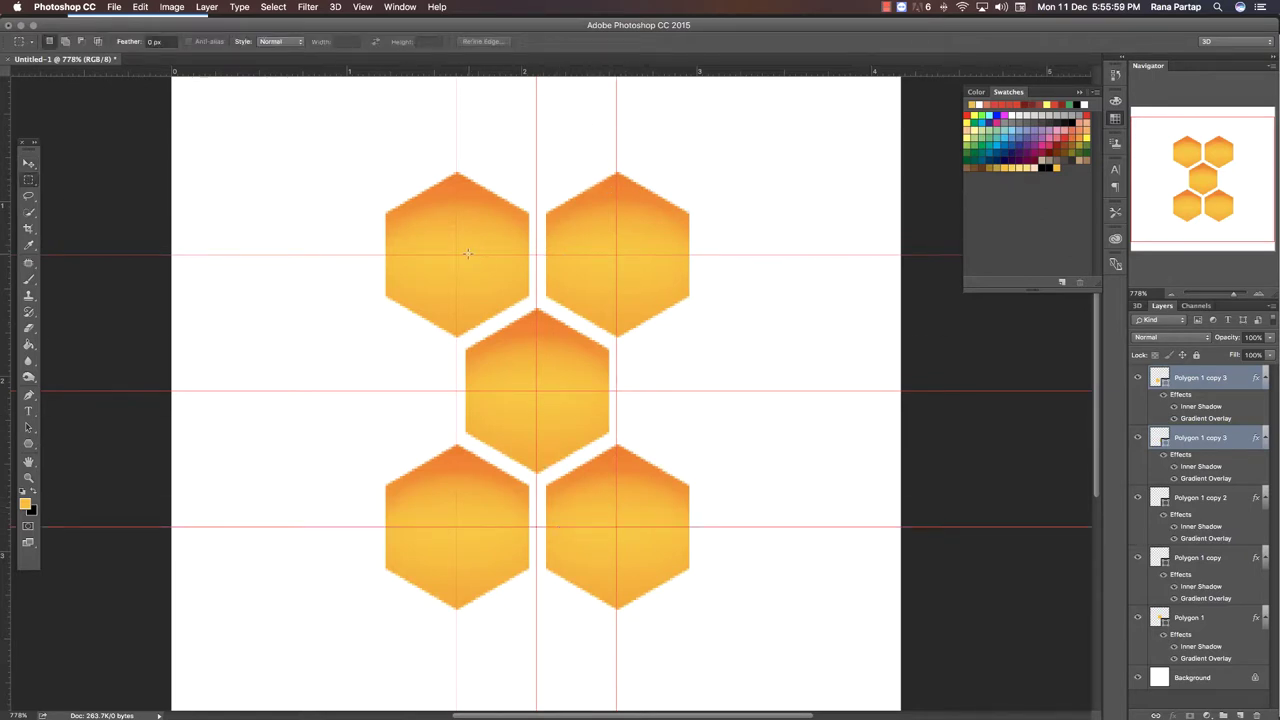
# Select the rectangle framed by the four guides and define it as Pattern 1
pyautogui.moveTo(456, 255); pyautogui.dragTo(617, 524)
pyautogui.click(140, 7)
pyautogui.click(185, 329)
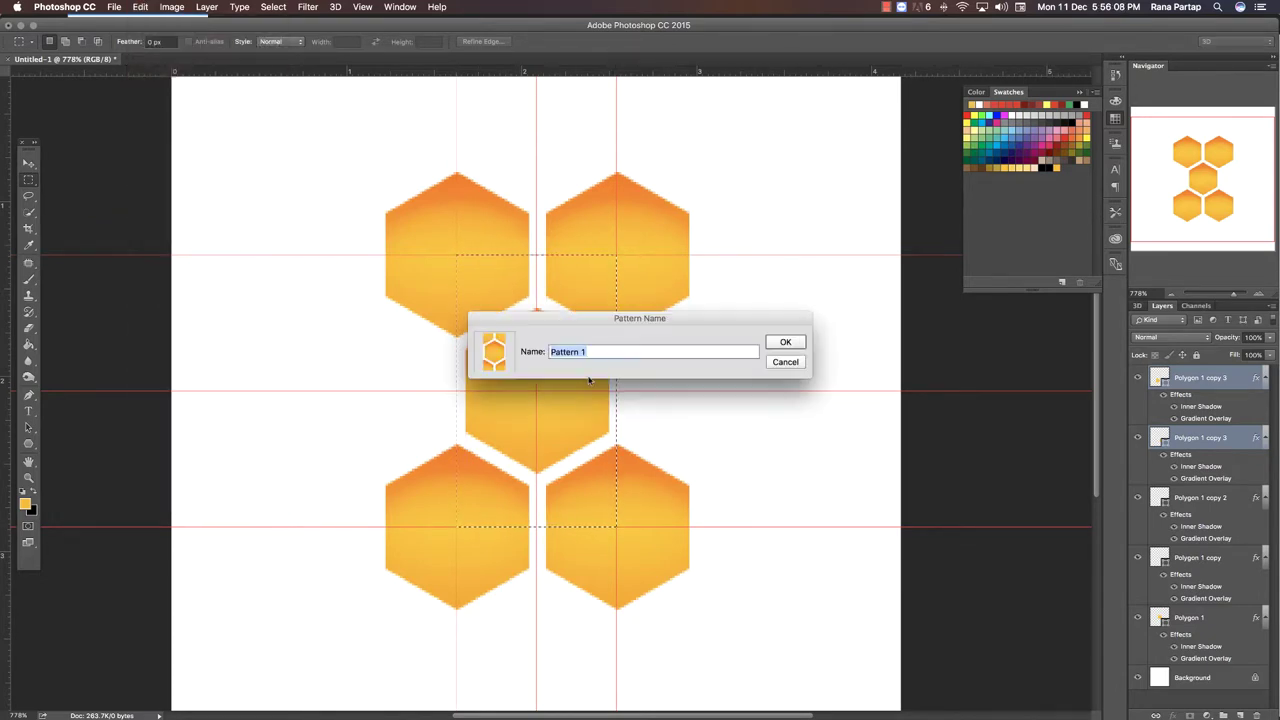
pyautogui.click(785, 342)
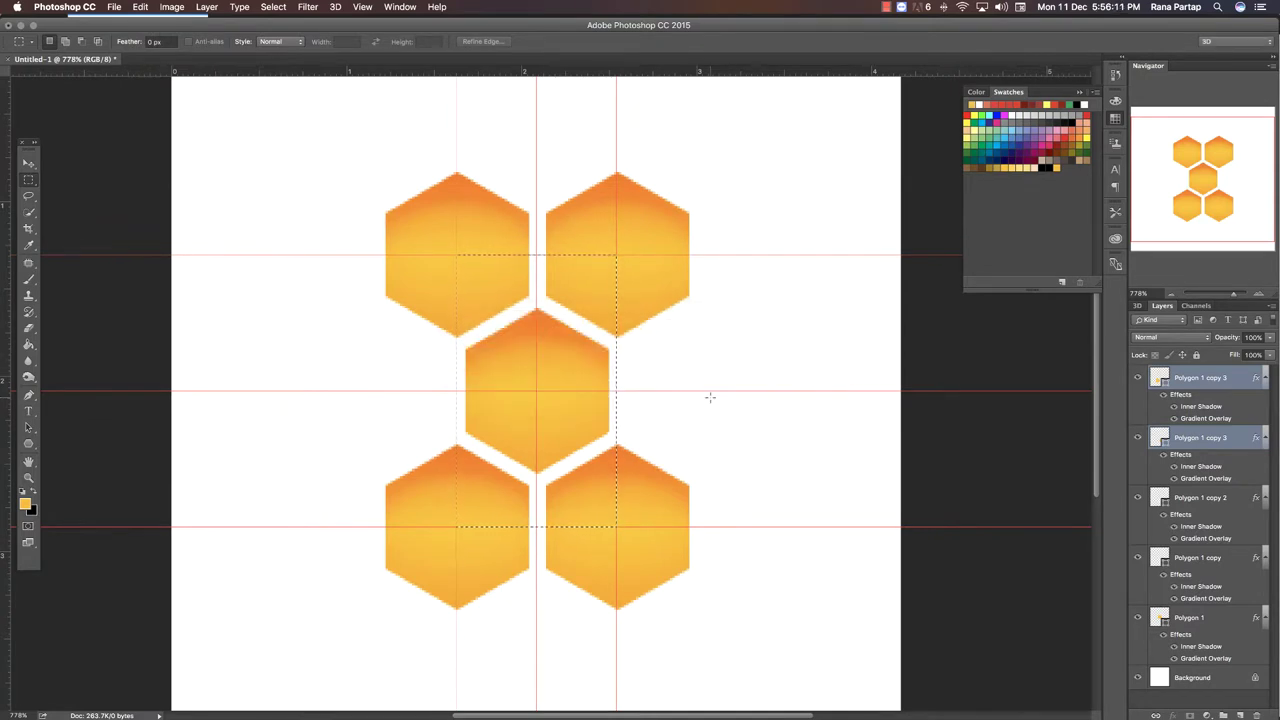
pyautogui.click(28, 163)
# Start a new document with width 1280 and height 720 pixels
pyautogui.click(114, 7)
pyautogui.click(140, 30)
pyautogui.press('Tab')
pyautogui.write('1280')
pyautogui.press('Tab')
pyautogui.write('720')
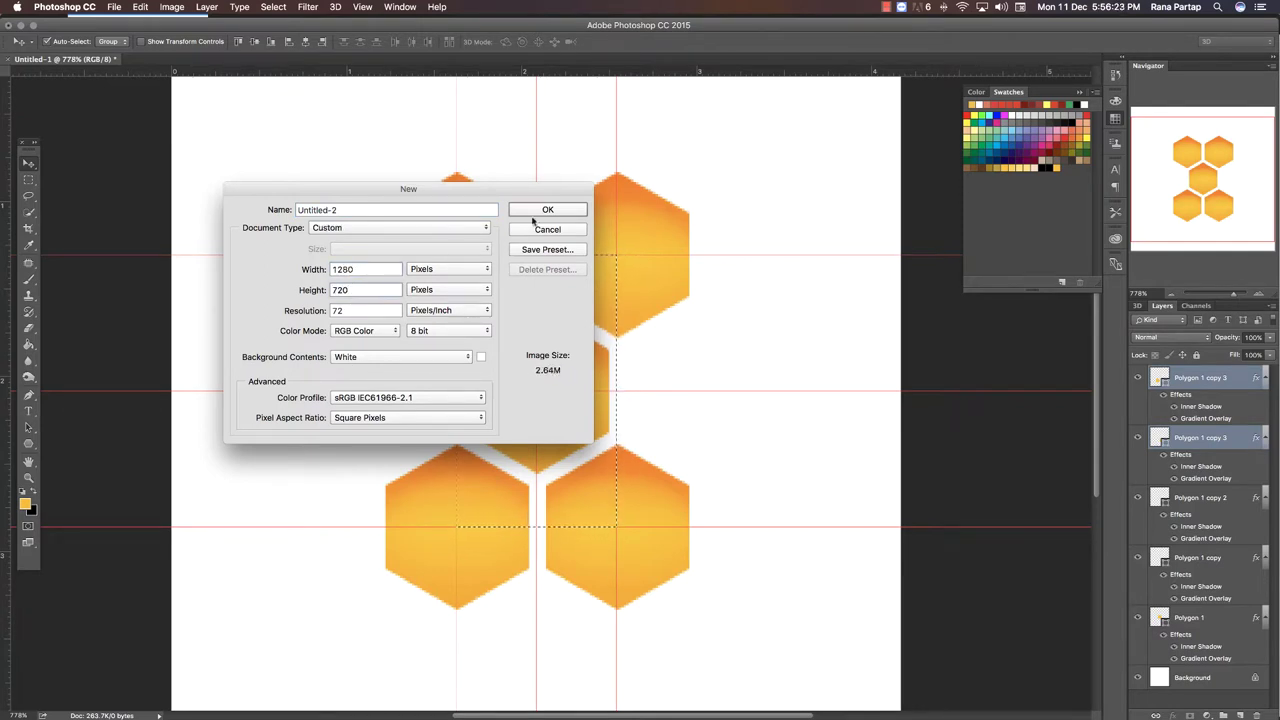
# Create the 1280 × 720 Untitled-2 document, unlock Background as Layer 0, and add empty Layer 1
pyautogui.click(540, 212)
pyautogui.press('z')
pyautogui.click(604, 362)
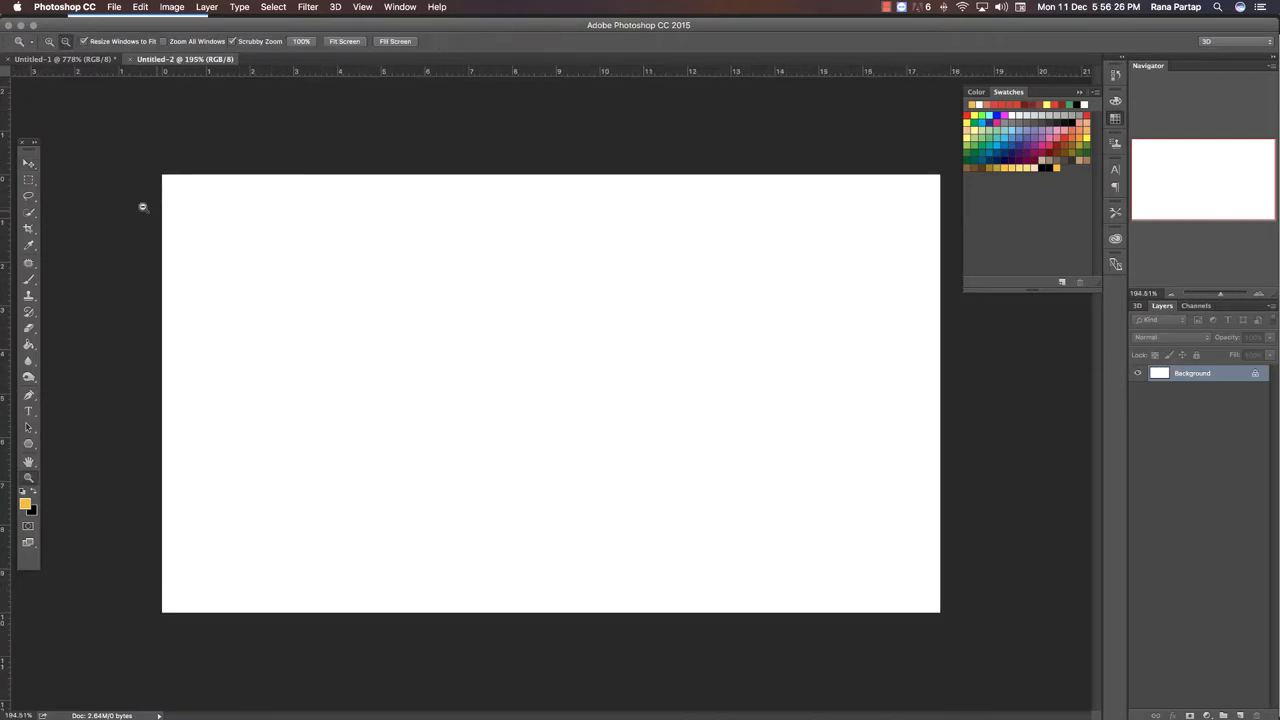
pyautogui.press('v')
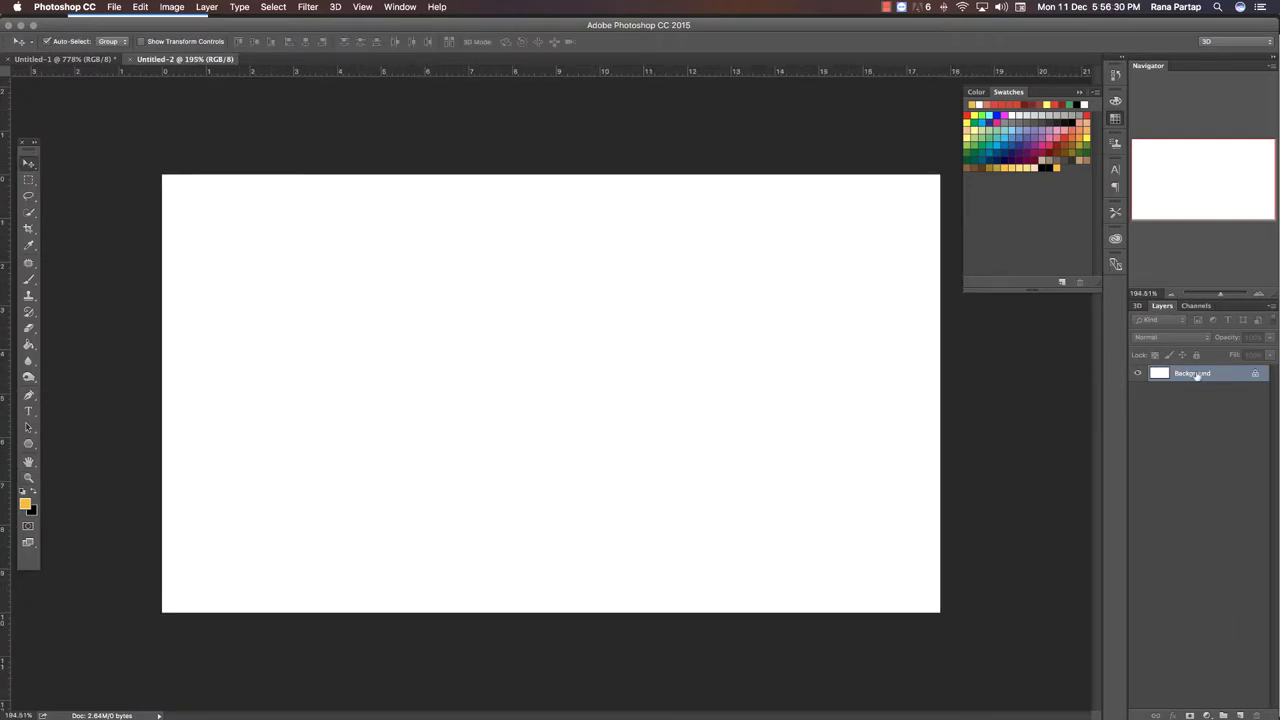
pyautogui.doubleClick(1196, 374)
pyautogui.click(908, 415)
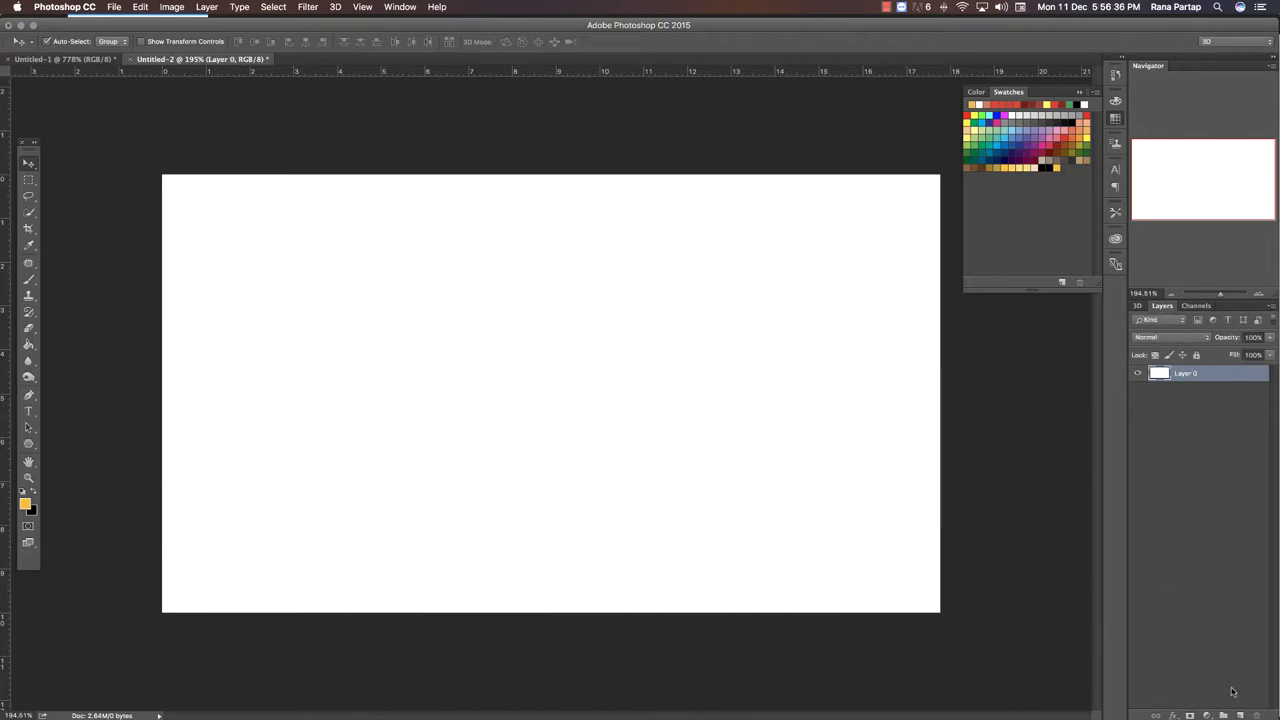
pyautogui.click(1240, 716)
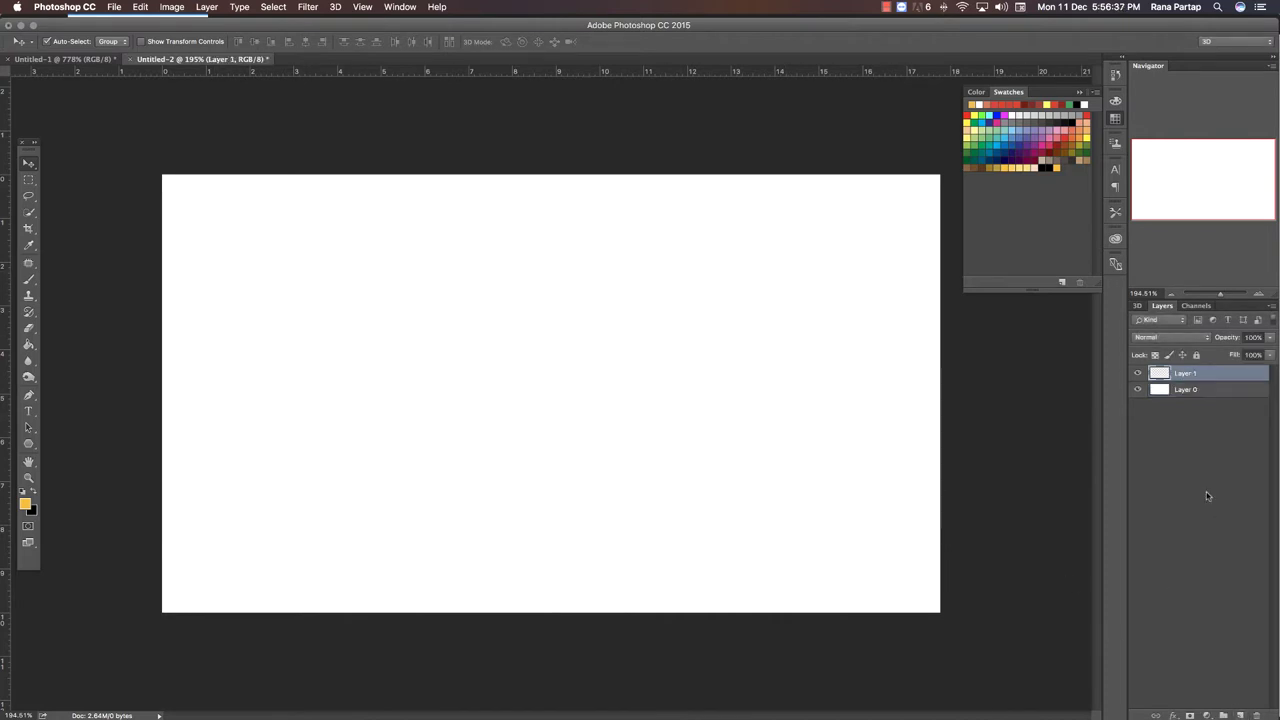
# Paint-bucket fill Layer 1 with the saved honeycomb pattern
pyautogui.click(31, 345)
pyautogui.moveTo(31, 345); pyautogui.dragTo(80, 355)
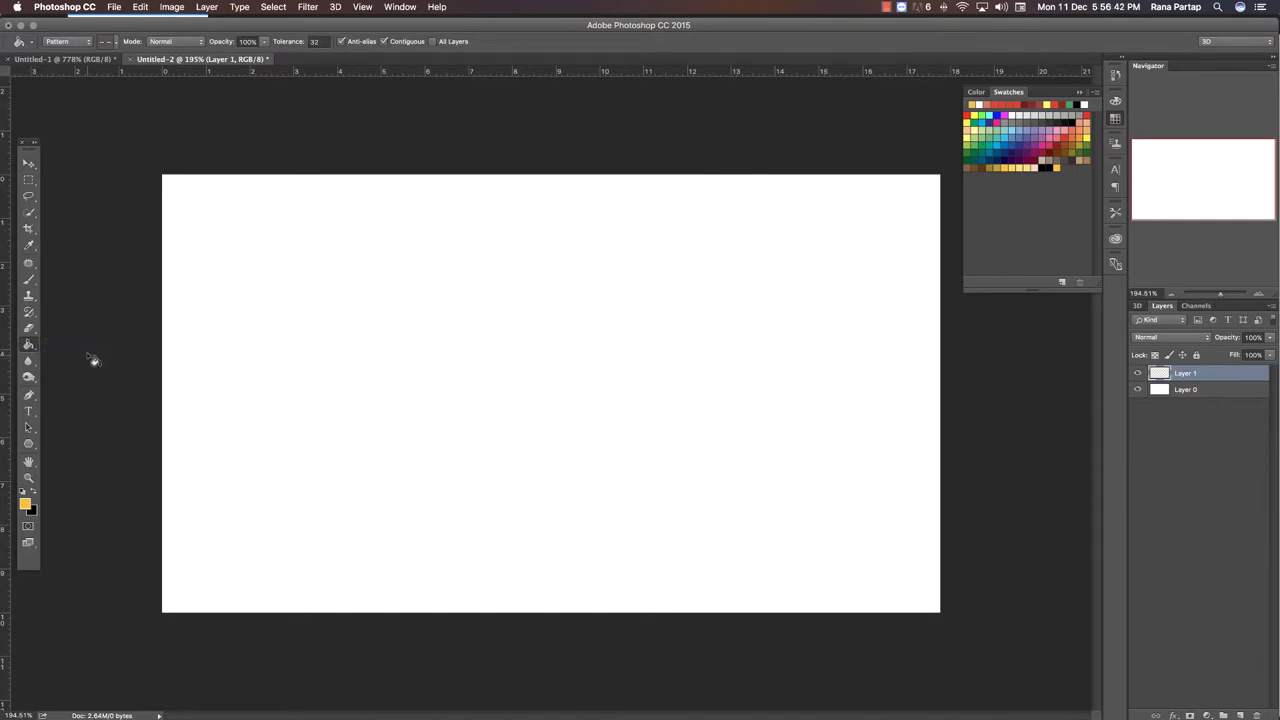
pyautogui.click(116, 42)
pyautogui.click(145, 129)
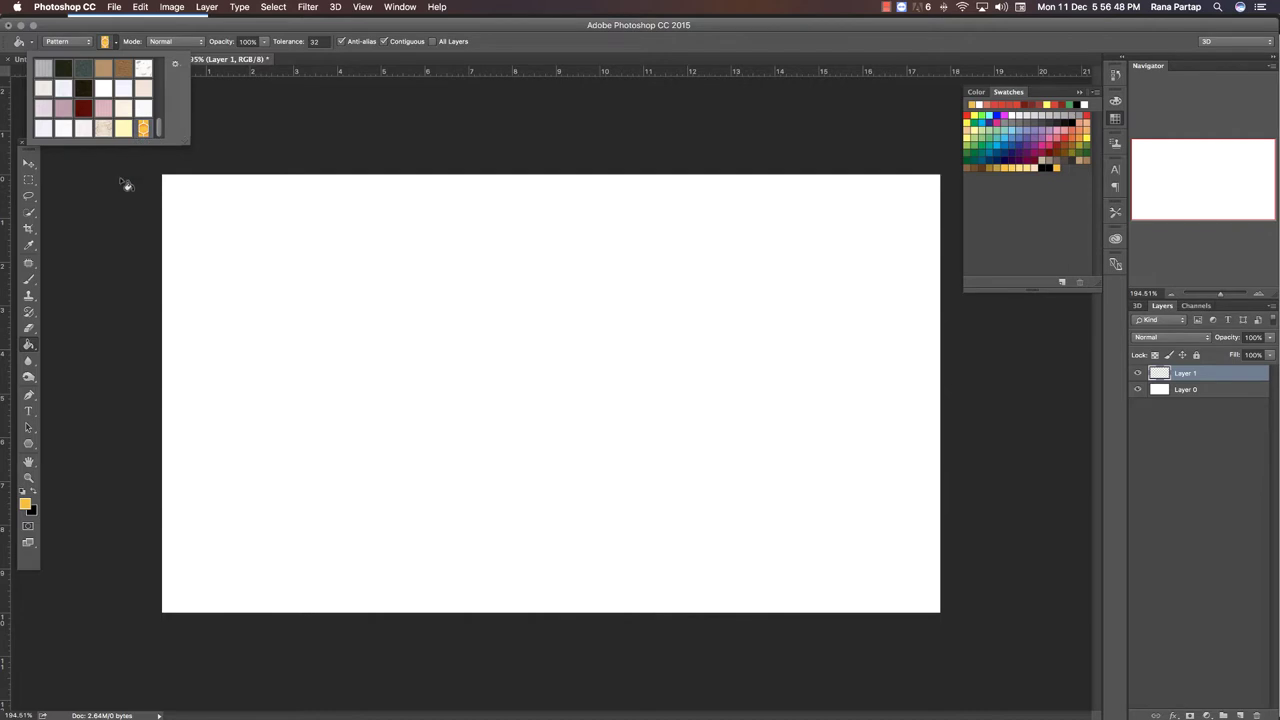
pyautogui.click(504, 390)
# Zoom in to inspect the honeycomb cells, then fit the whole canvas in the window
pyautogui.press('z')
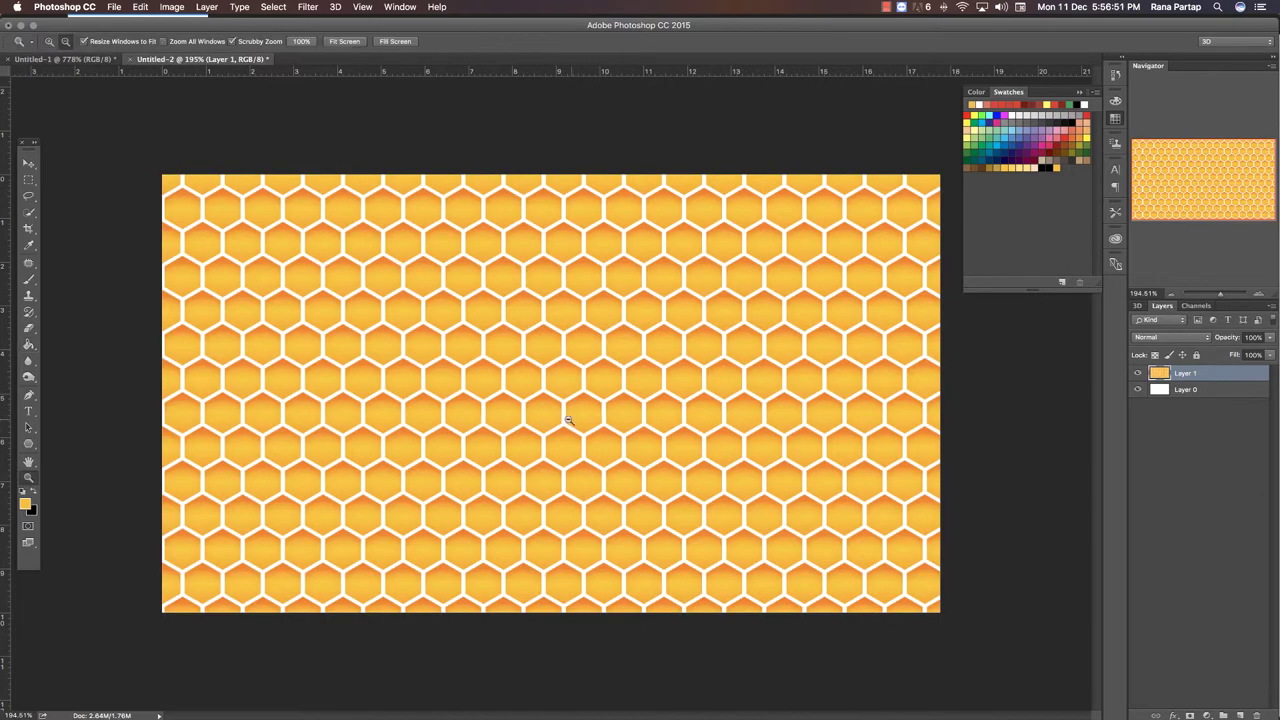
pyautogui.click(576, 378)
pyautogui.moveTo(580, 373); pyautogui.dragTo(607, 397)
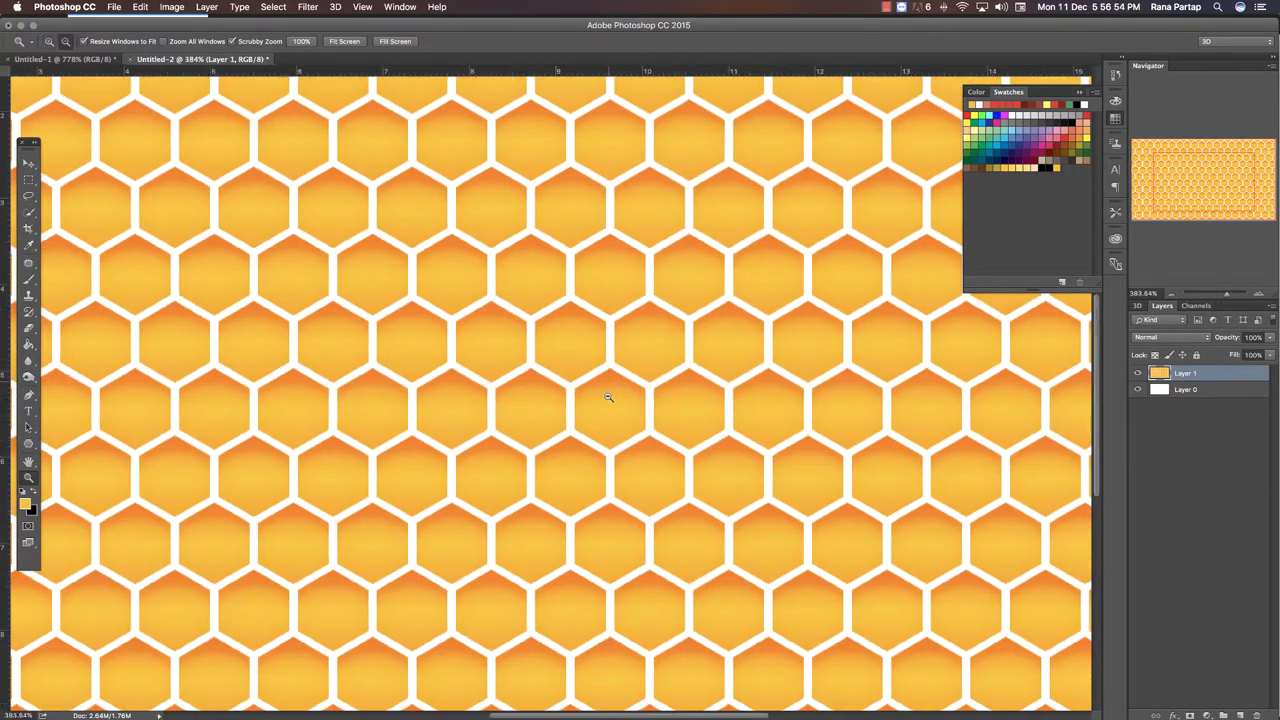
pyautogui.keyDown('alt'); pyautogui.click(589, 424); pyautogui.keyUp('alt')
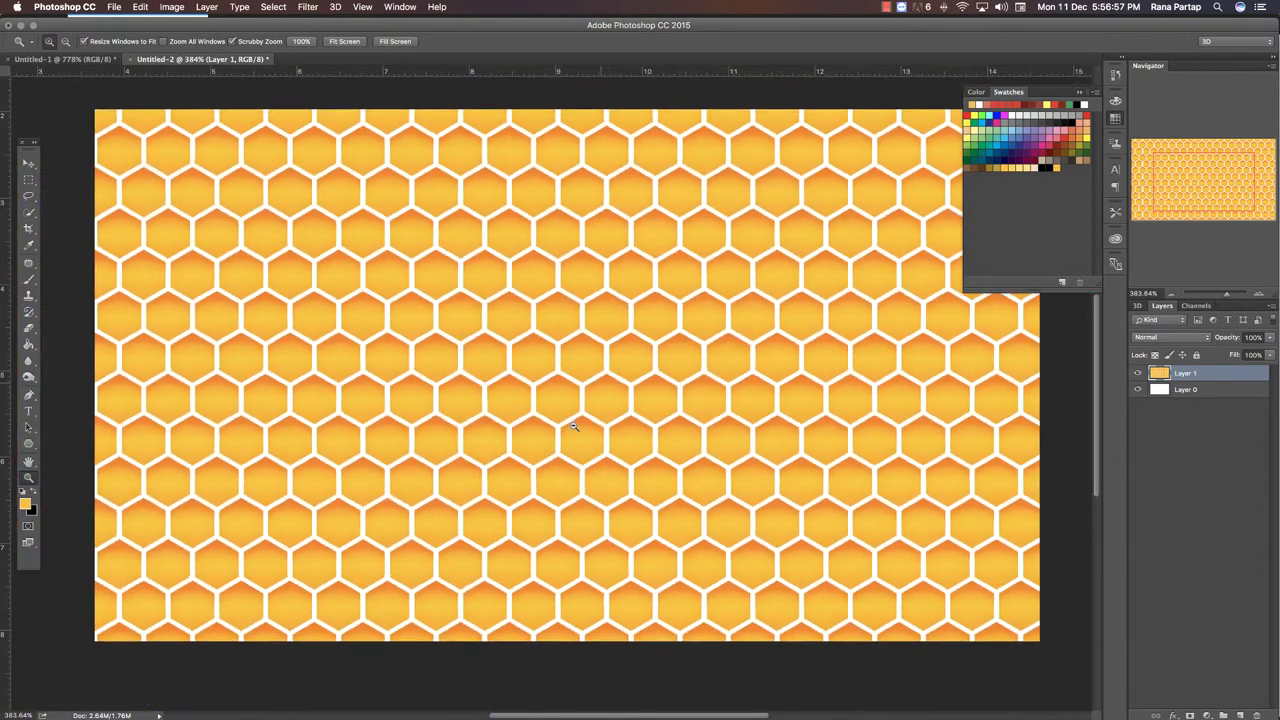
pyautogui.click(578, 426)
pyautogui.moveTo(580, 417); pyautogui.dragTo(540, 417)
pyautogui.press('v')
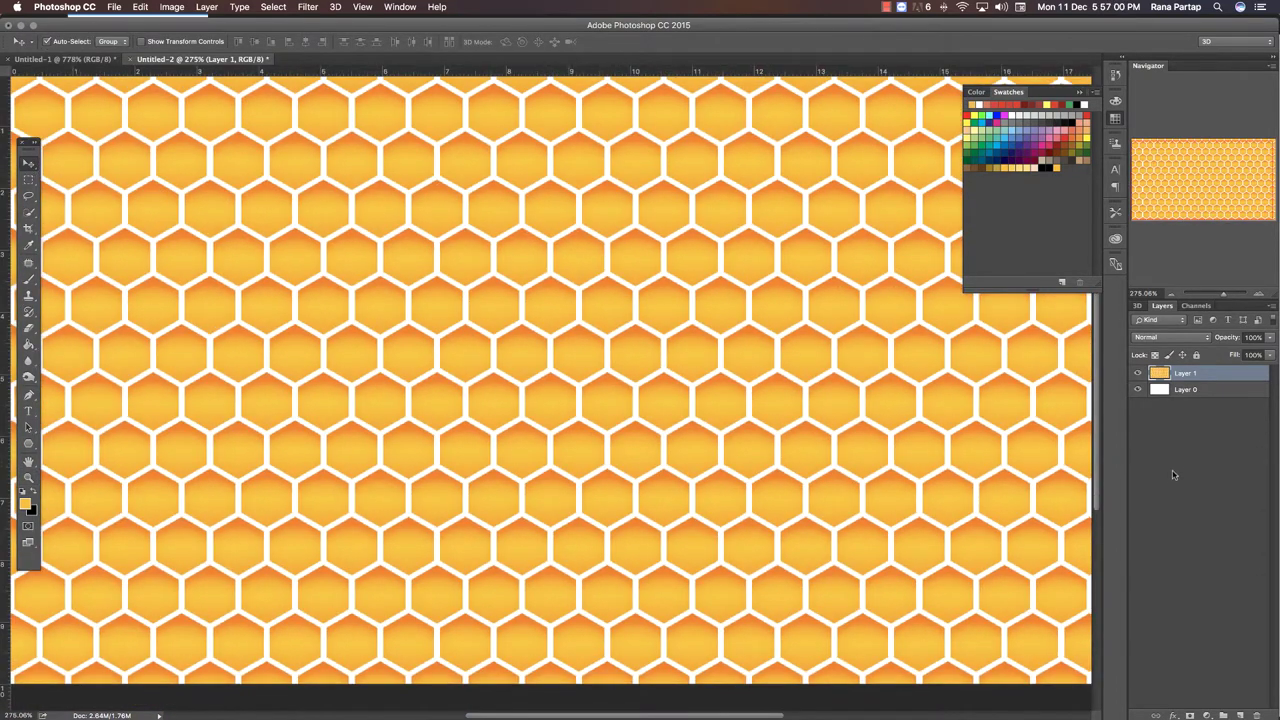
pyautogui.hotkey('ctrl', '0')
pyautogui.click(83, 300)
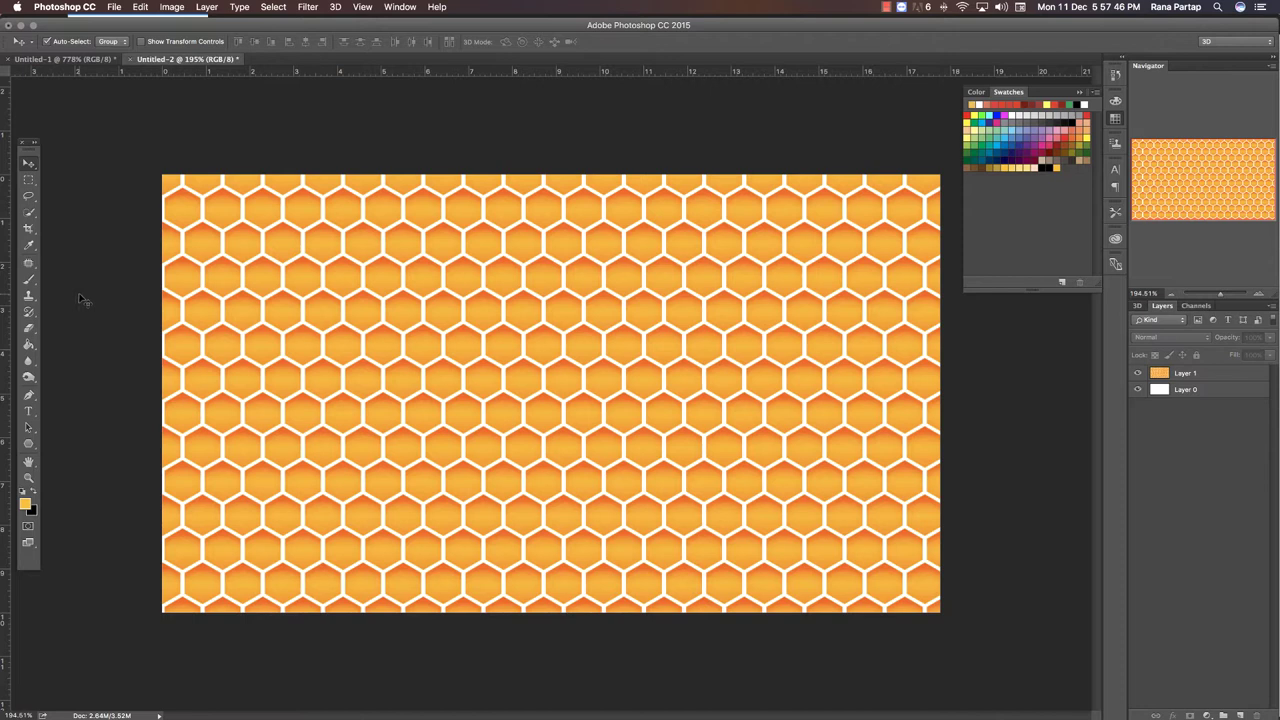
# Type 'Honey', Free Transform it to span the canvas, and move it below Layer 1
pyautogui.click(28, 411)
pyautogui.click(365, 400)
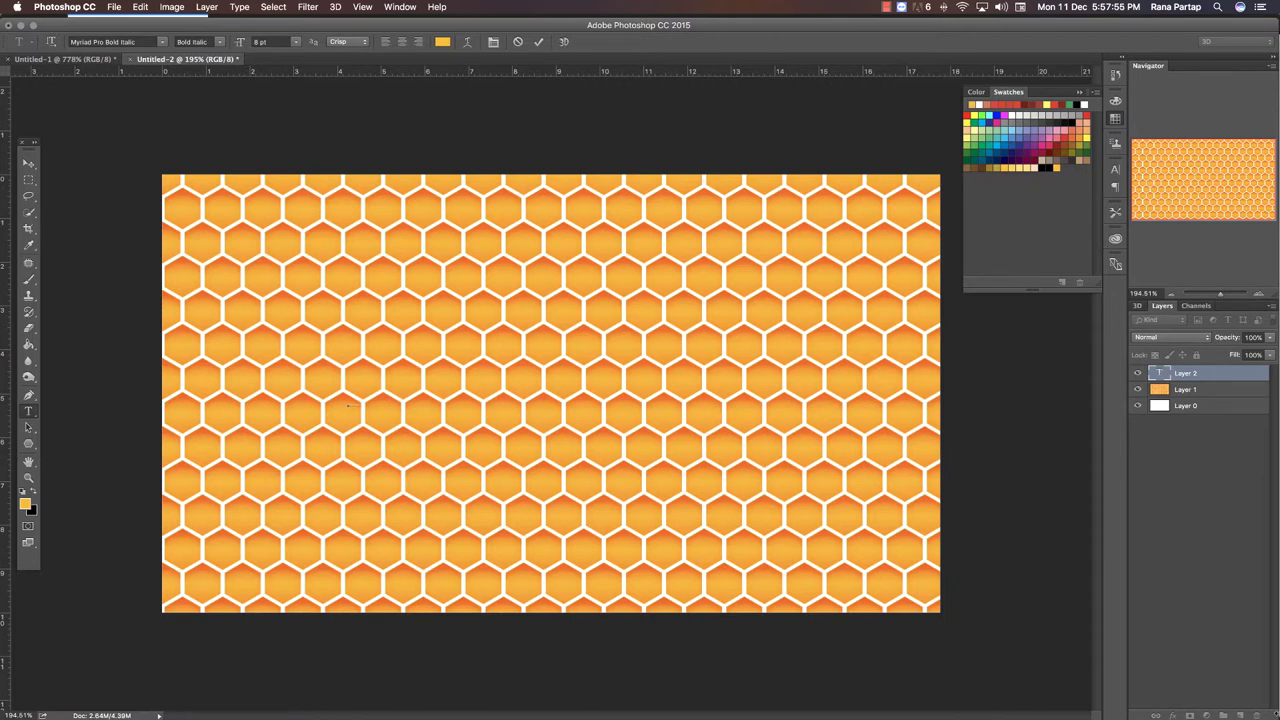
pyautogui.click(29, 164)
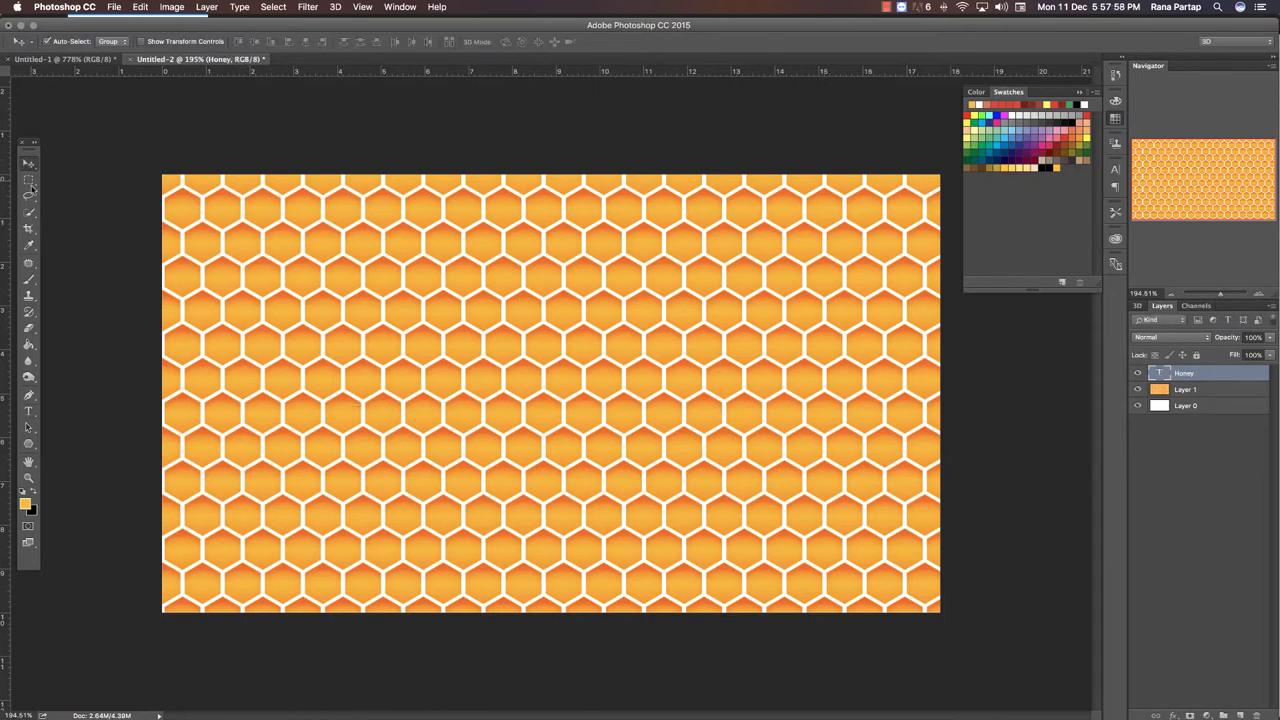
pyautogui.hotkey('ctrl', 't')
pyautogui.moveTo(363, 399); pyautogui.dragTo(814, 383)
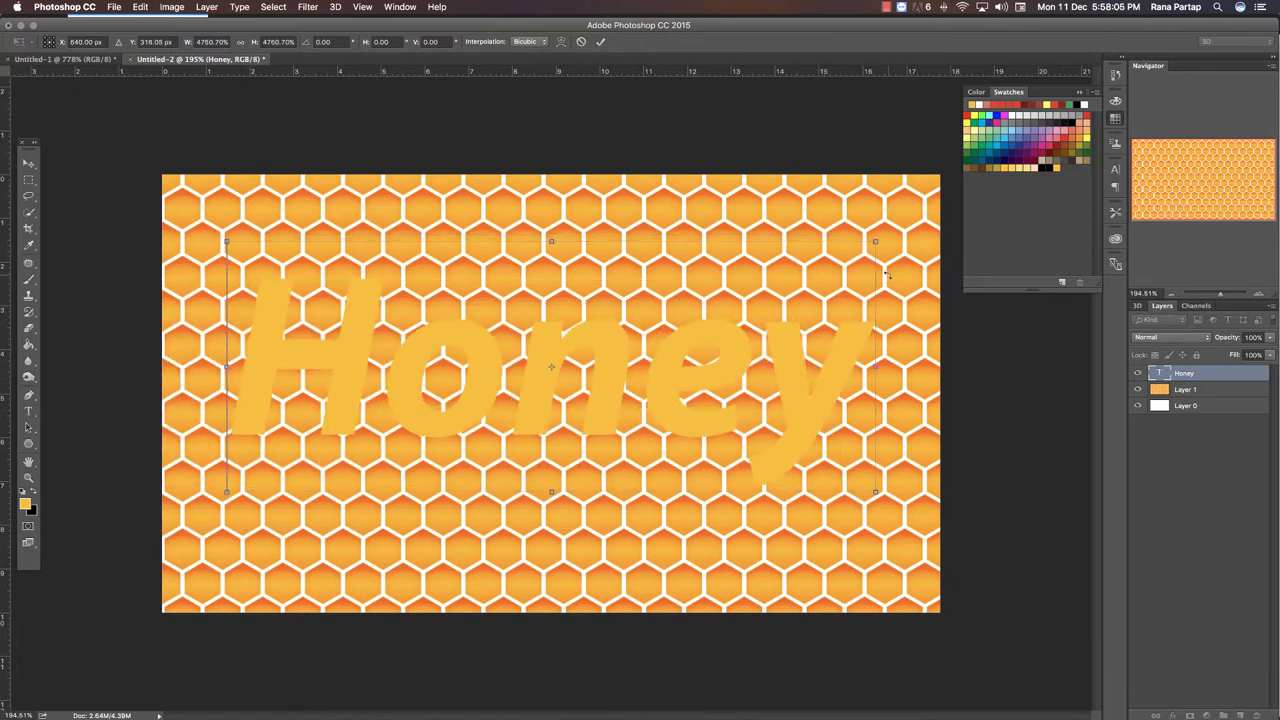
pyautogui.moveTo(875, 243); pyautogui.dragTo(908, 222)
pyautogui.press('Return')
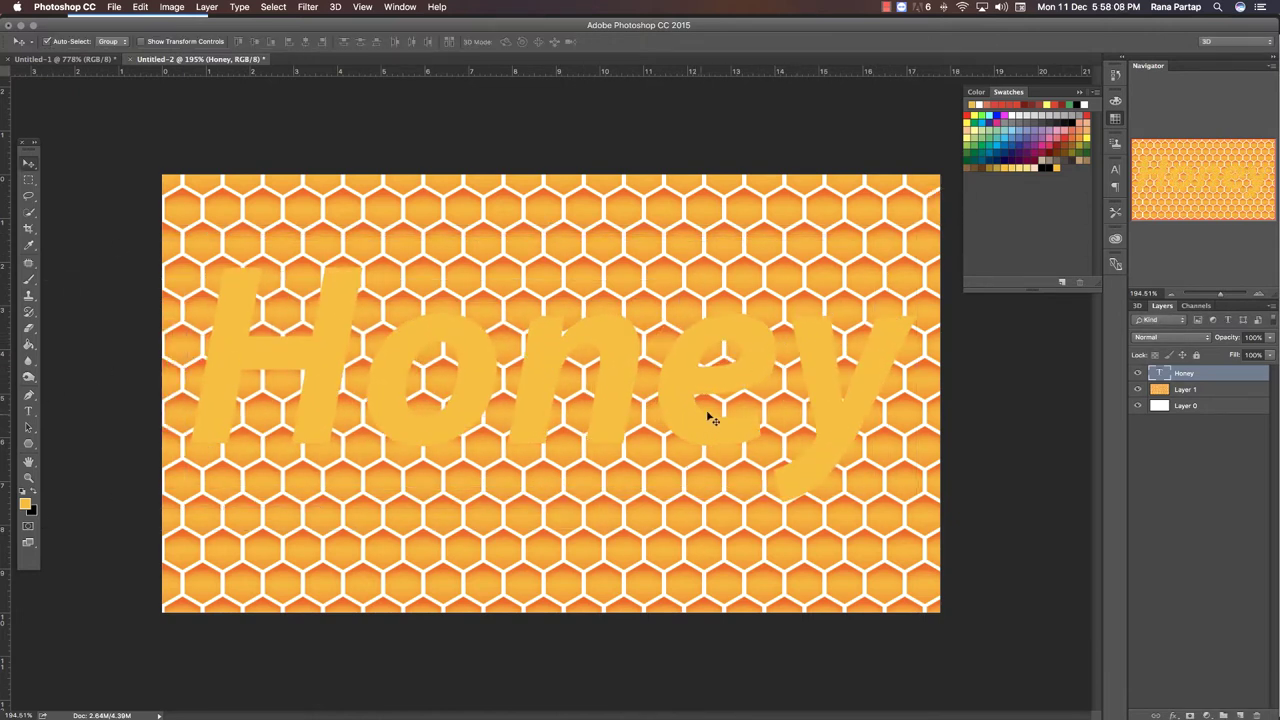
pyautogui.moveTo(1186, 380); pyautogui.dragTo(1156, 410)
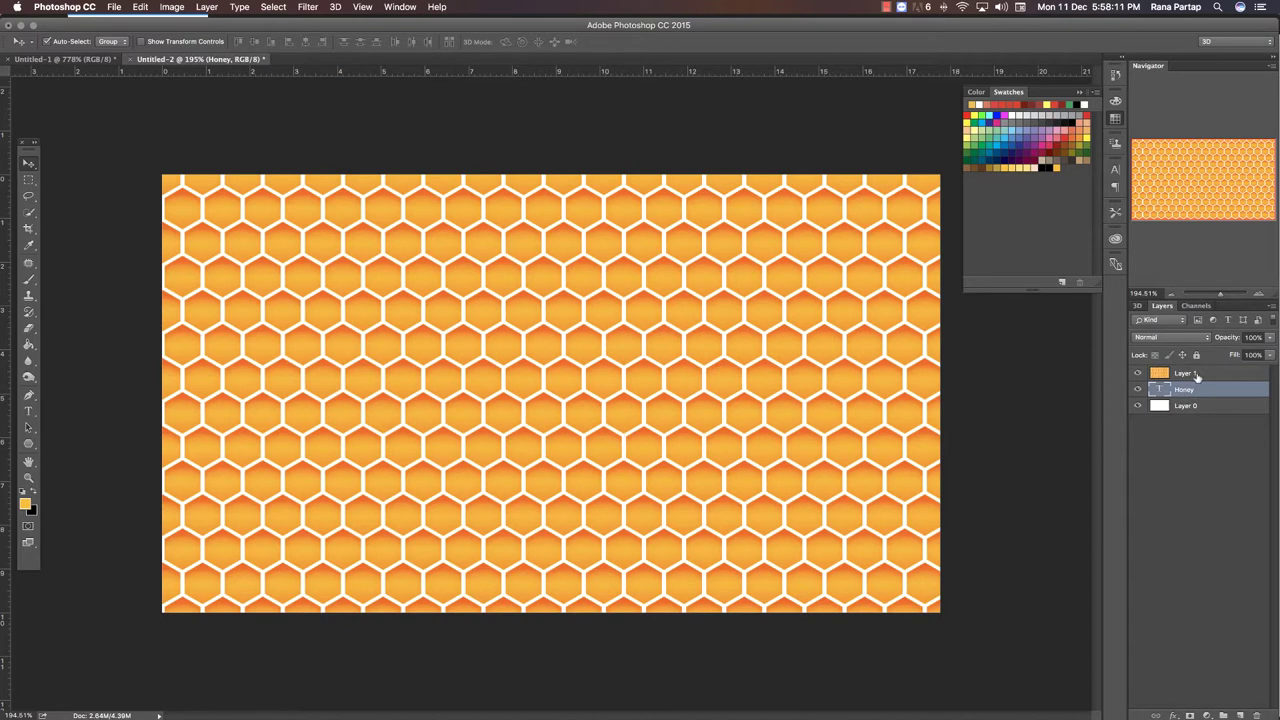
# Clip the honeycomb Layer 1 into the Honey text as a clipping mask
pyautogui.click(1197, 375)
pyautogui.rightClick(1214, 380)
pyautogui.rightClick(1214, 378)
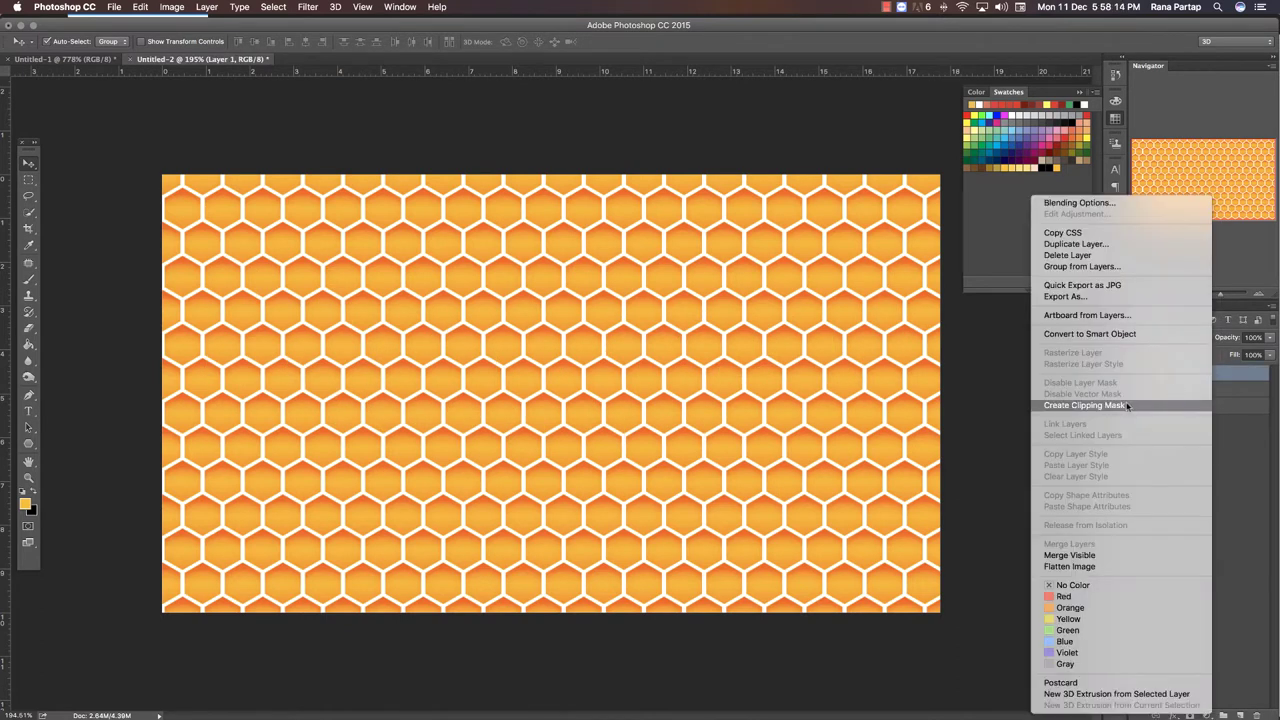
pyautogui.click(1127, 405)
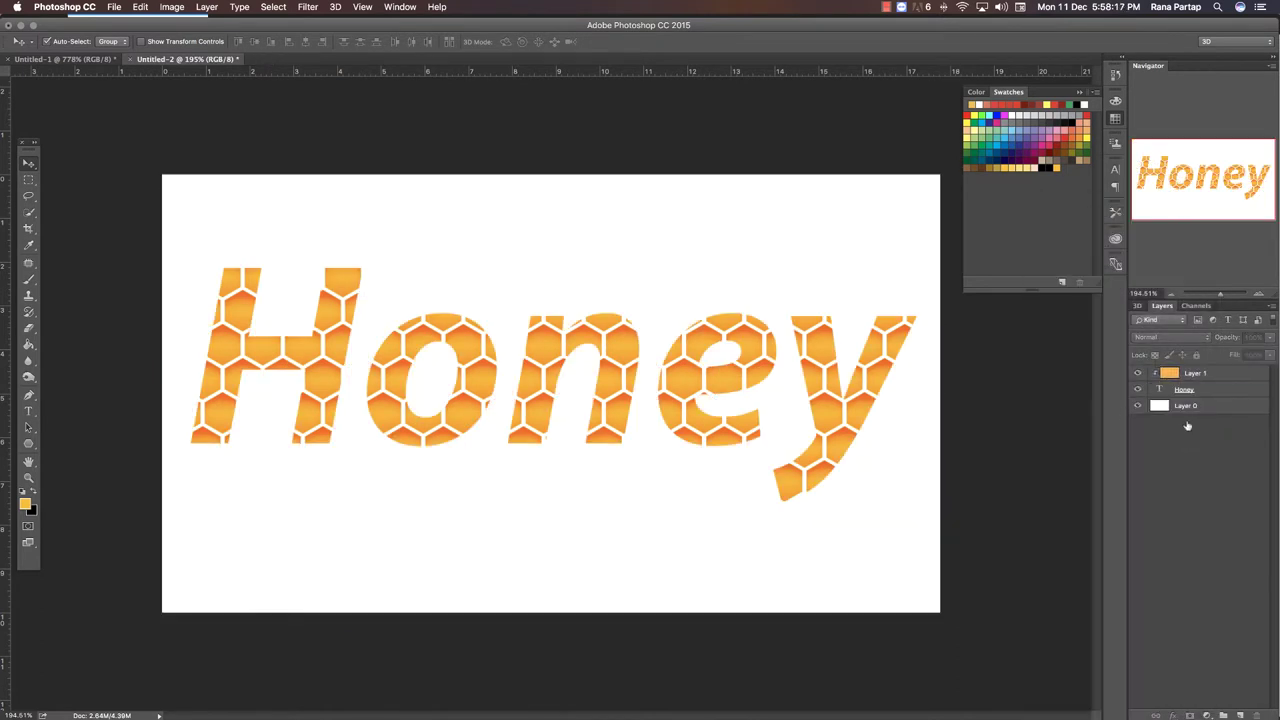
# Duplicate the honeycomb below the text and fade the copy to 9% opacity
pyautogui.hotkey('ctrl', 'j')
pyautogui.hotkey('ctrl', '[')
pyautogui.hotkey('ctrl', '[')
pyautogui.moveTo(1270, 341); pyautogui.dragTo(1215, 356)
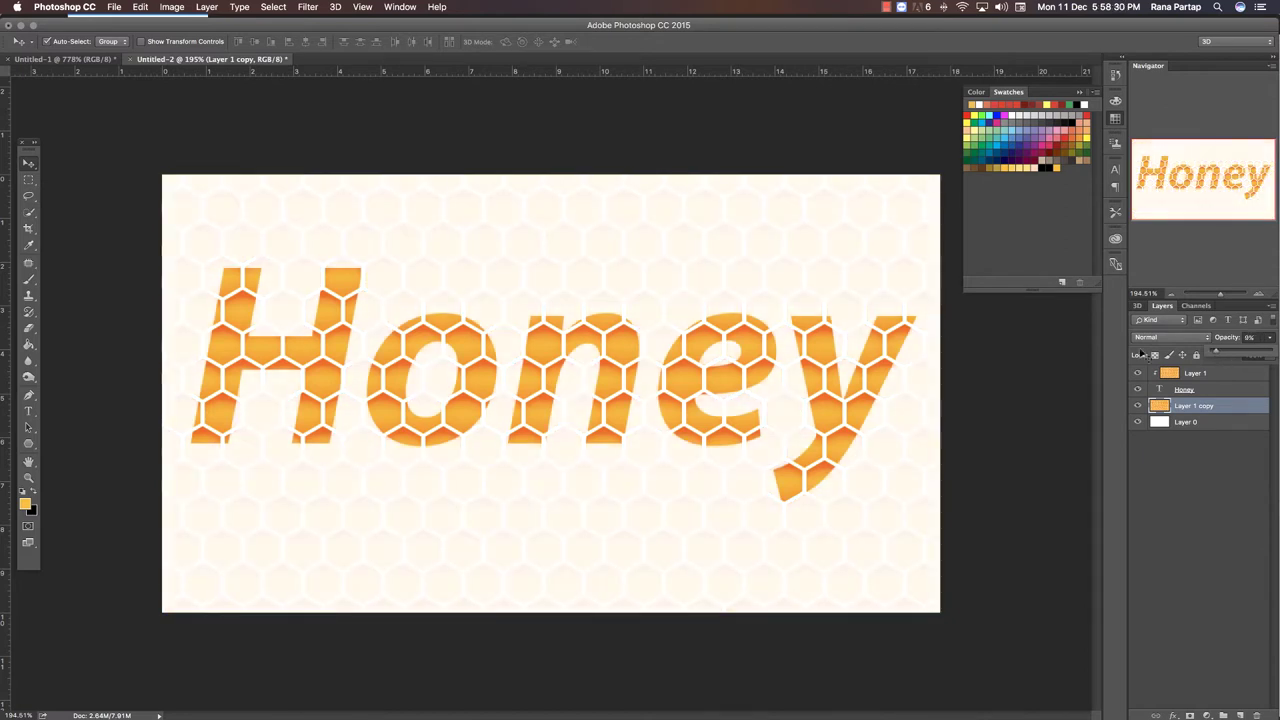
pyautogui.moveTo(630, 400); pyautogui.dragTo(670, 400)
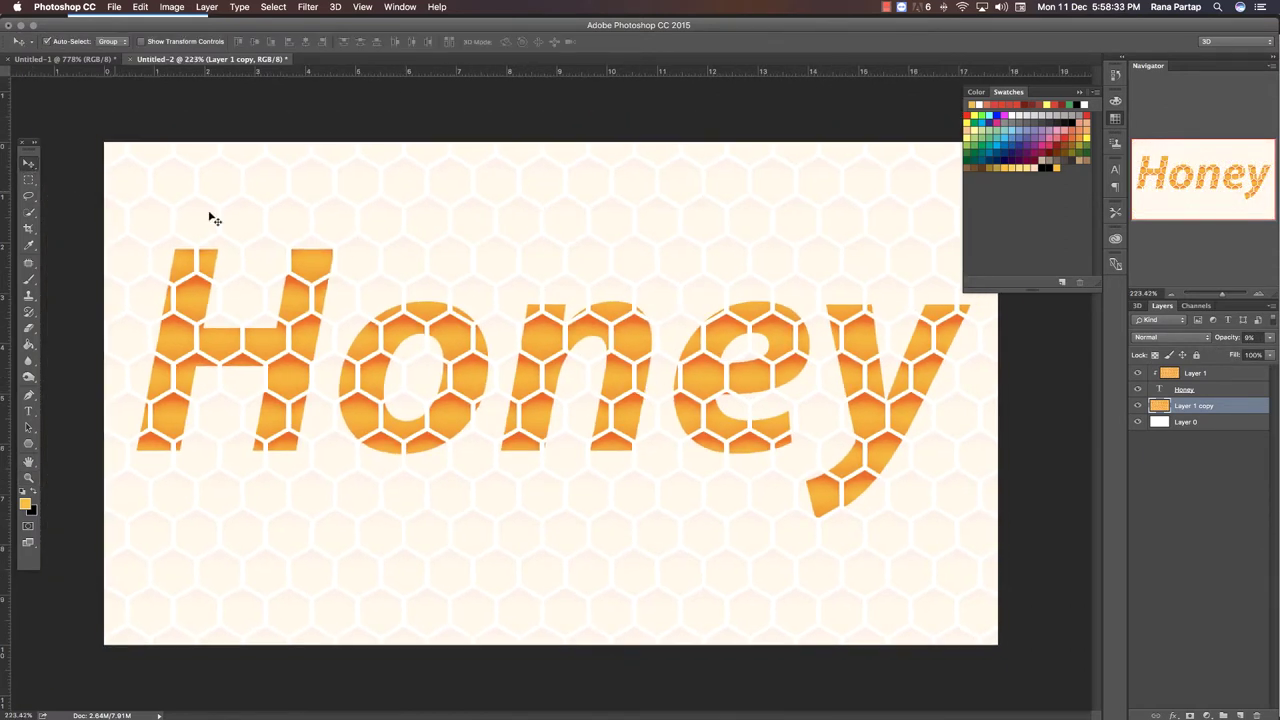
# Add a black drop shadow to Honey: 95% opacity, 4 px distance, 16 px size
pyautogui.click(1194, 378)
pyautogui.click(1220, 390)
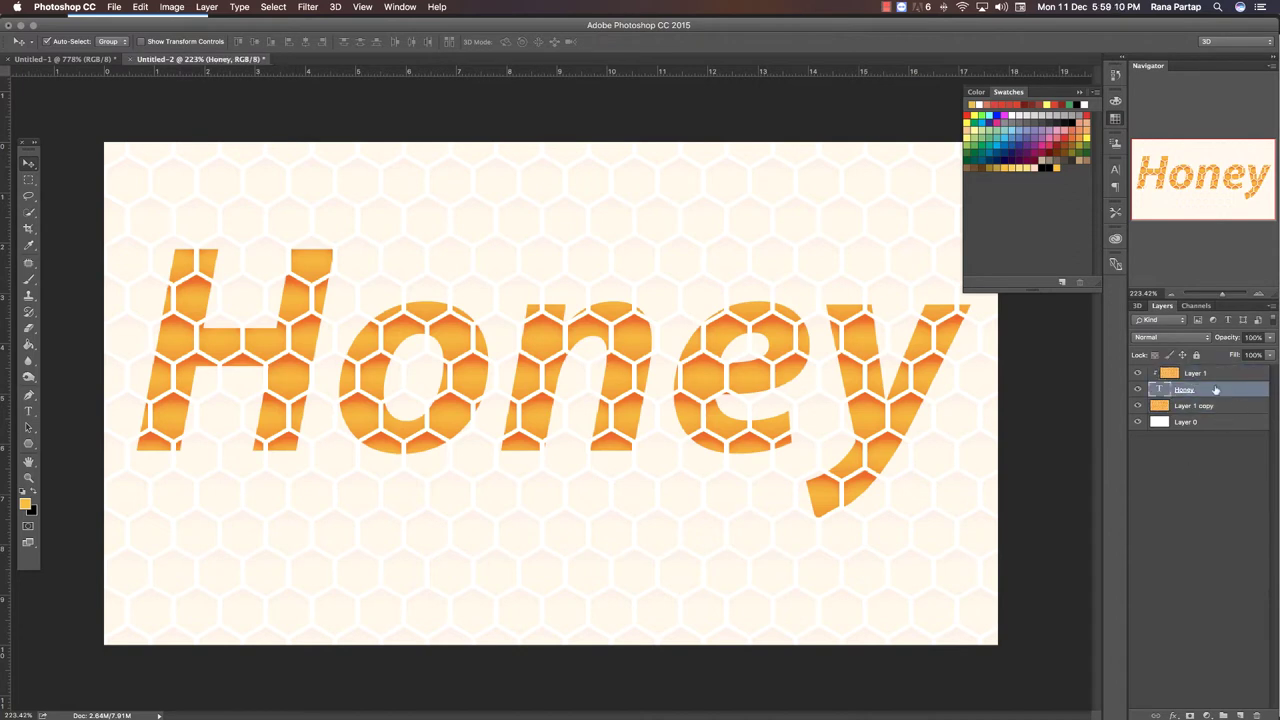
pyautogui.doubleClick(1208, 398)
pyautogui.click(706, 462)
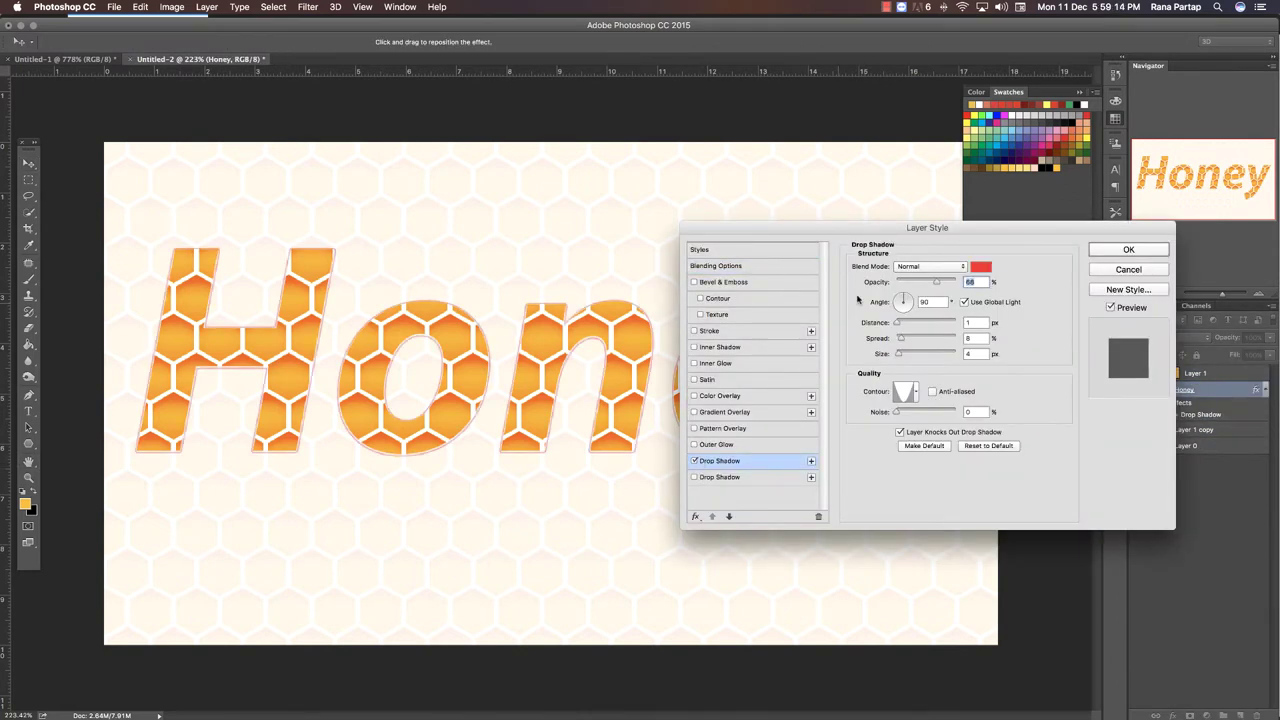
pyautogui.moveTo(938, 285)
pyautogui.mouseDown()
pyautogui.moveTo(914, 285)
pyautogui.moveTo(953, 283)
pyautogui.mouseUp()
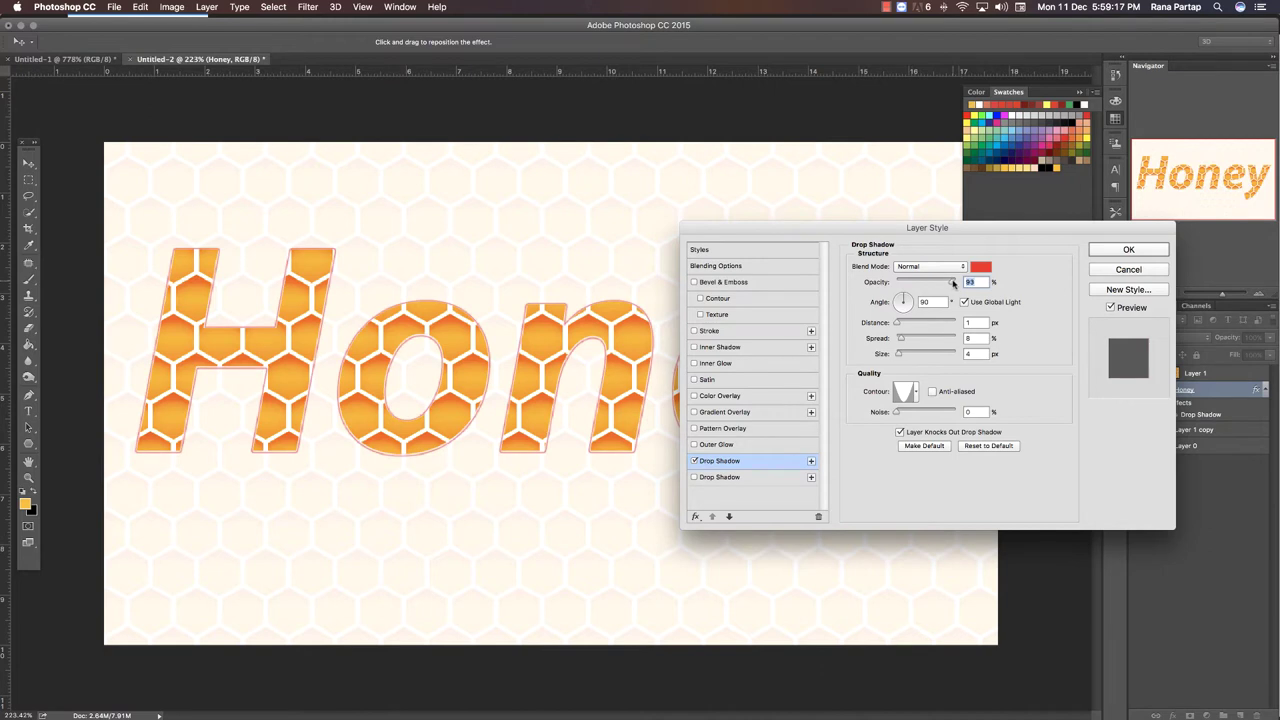
pyautogui.moveTo(906, 321); pyautogui.dragTo(903, 323)
pyautogui.click(980, 266)
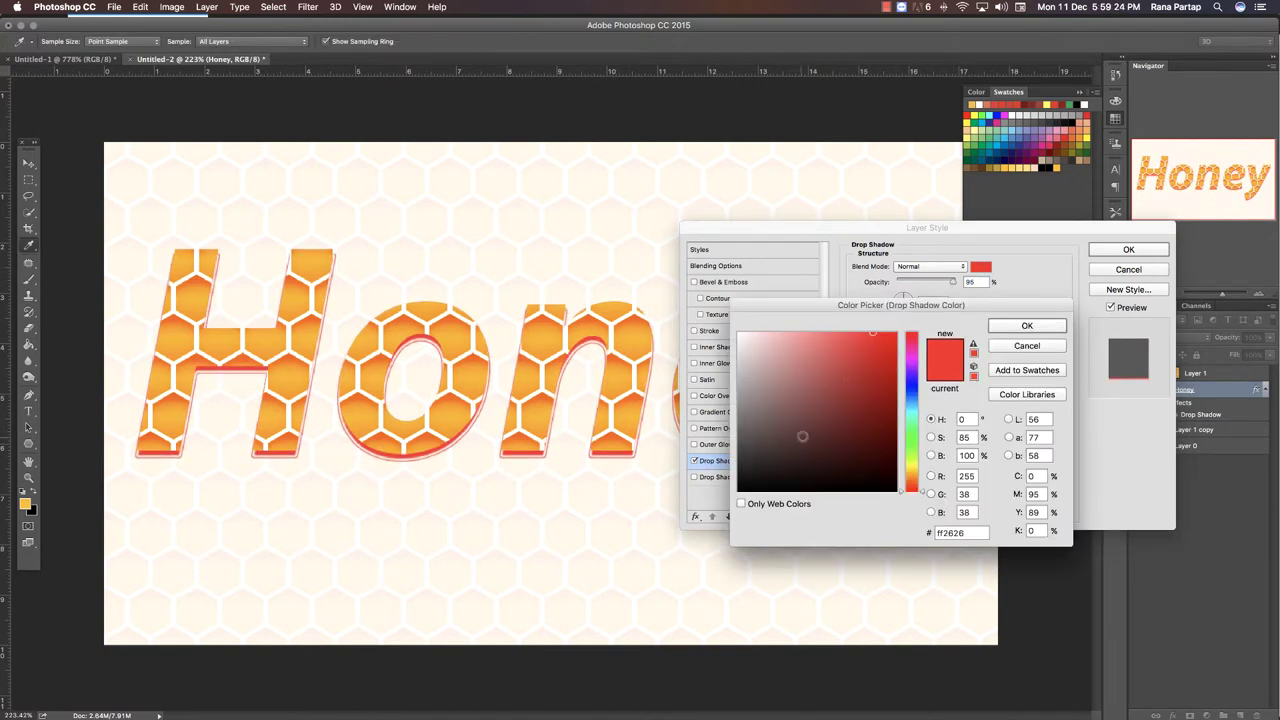
pyautogui.press('Return')
pyautogui.moveTo(900, 354)
pyautogui.mouseDown()
pyautogui.moveTo(898, 325)
pyautogui.moveTo(904, 354)
pyautogui.mouseUp()
pyautogui.click(899, 340)
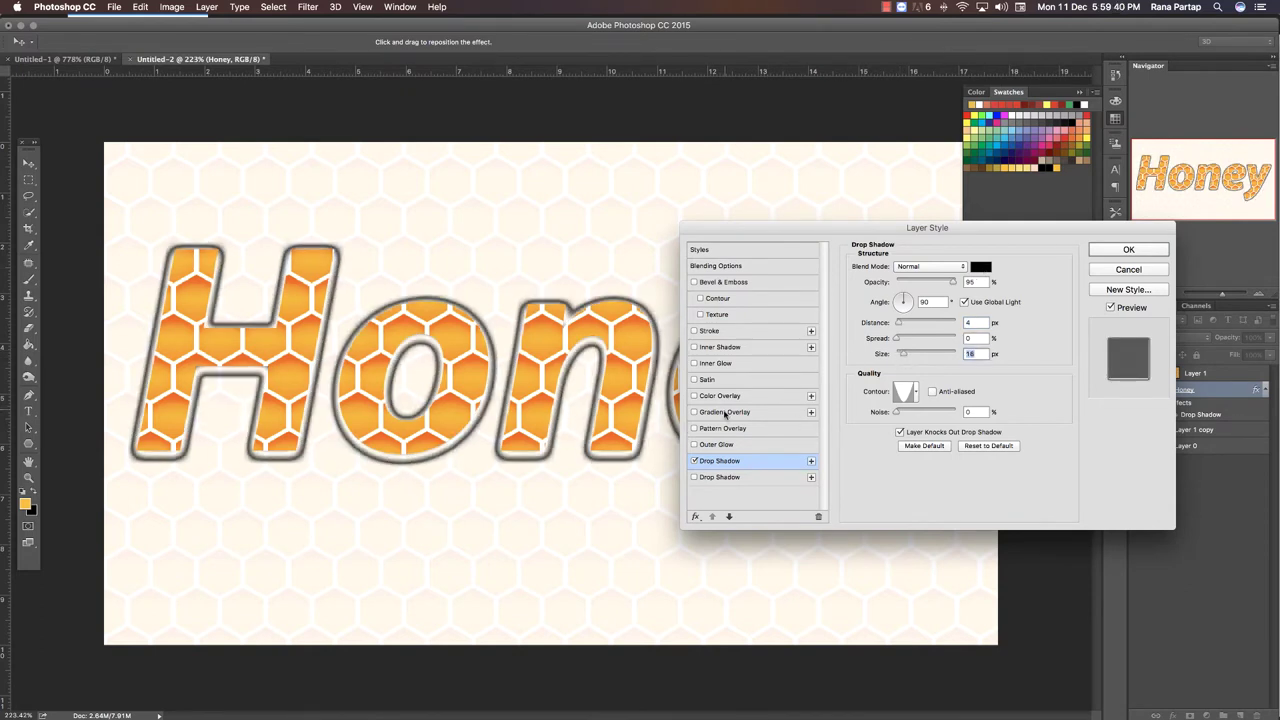
# Add an Inner Shadow to the Honey text with Overlay blend mode
pyautogui.click(712, 347)
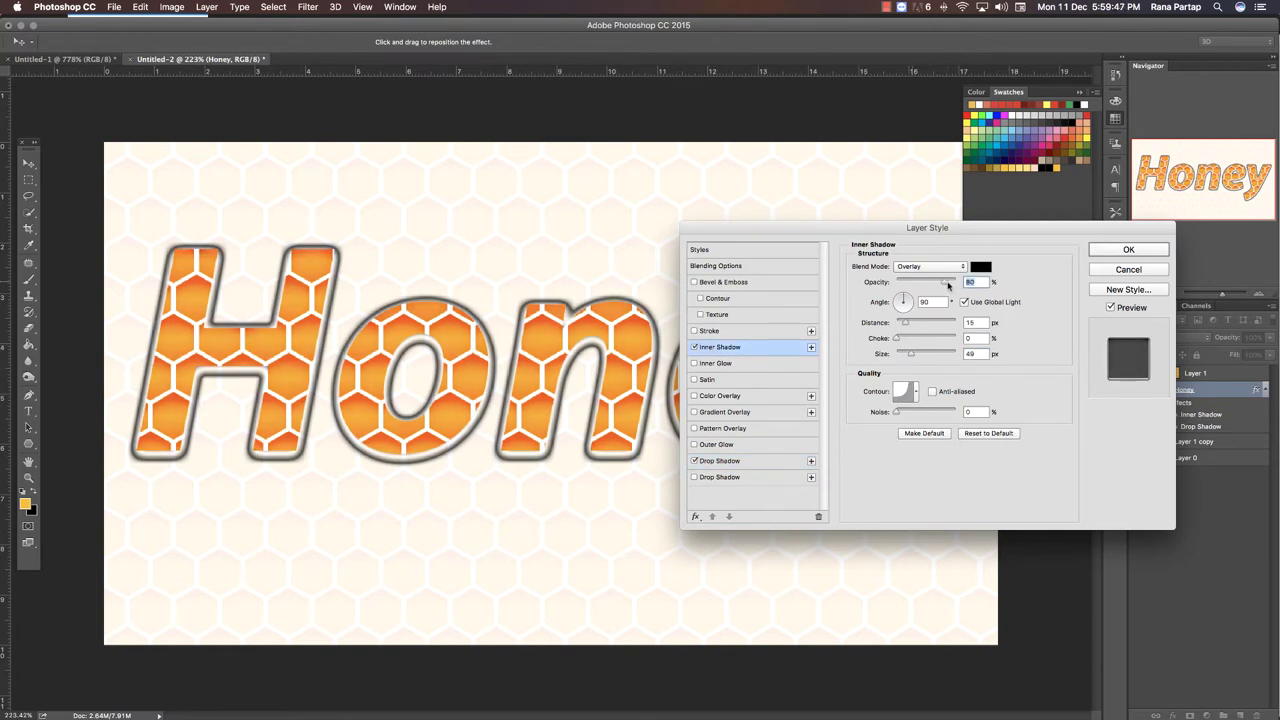
pyautogui.click(930, 266)
pyautogui.click(912, 167)
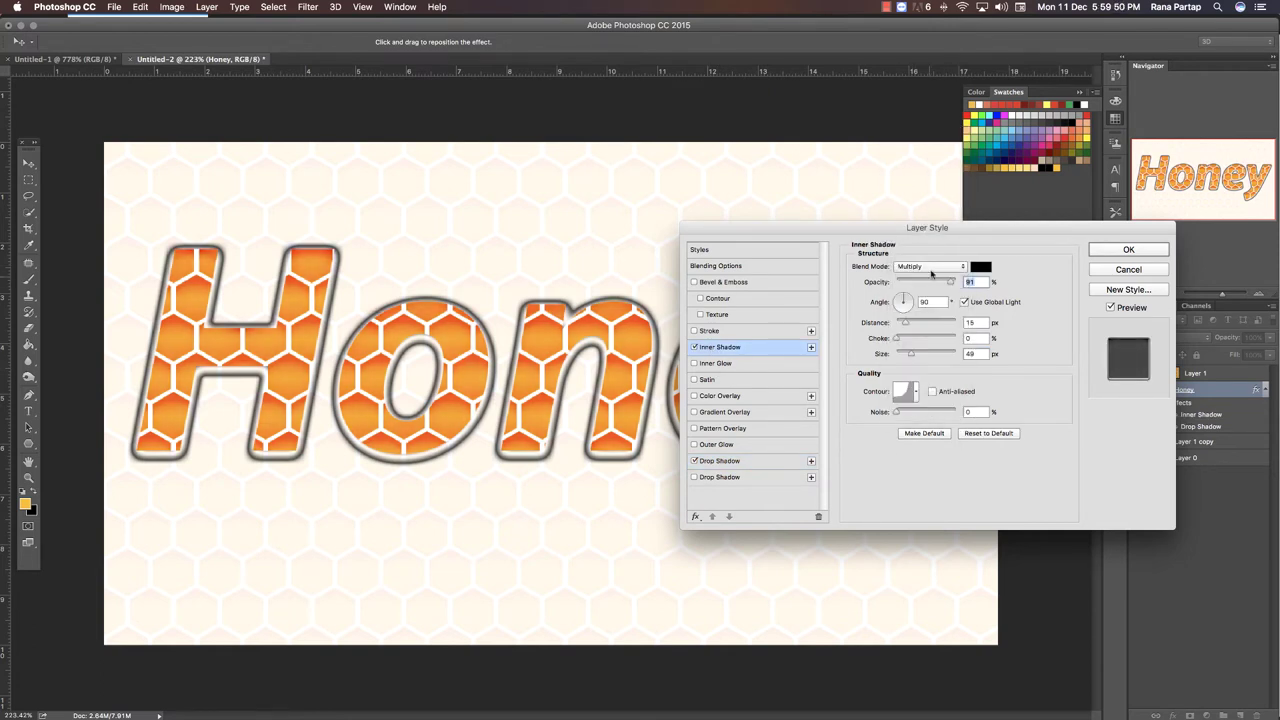
pyautogui.click(930, 266)
pyautogui.click(912, 321)
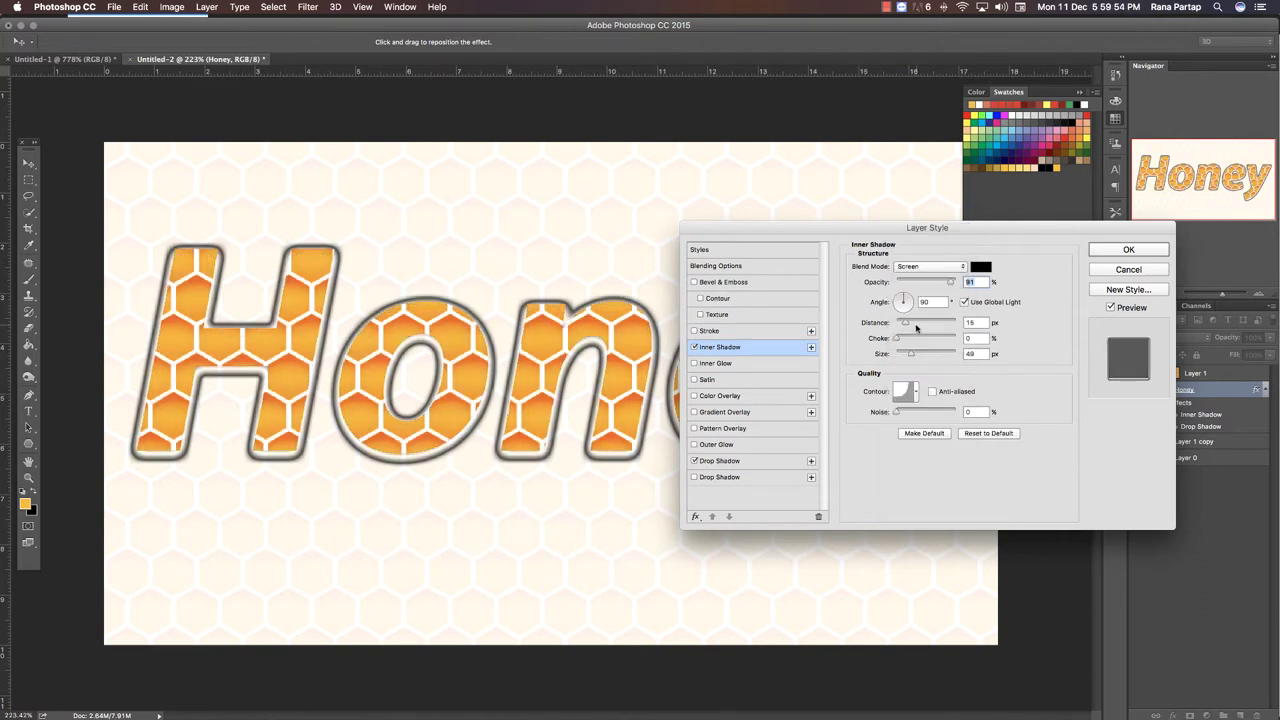
pyautogui.click(930, 266)
pyautogui.click(912, 316)
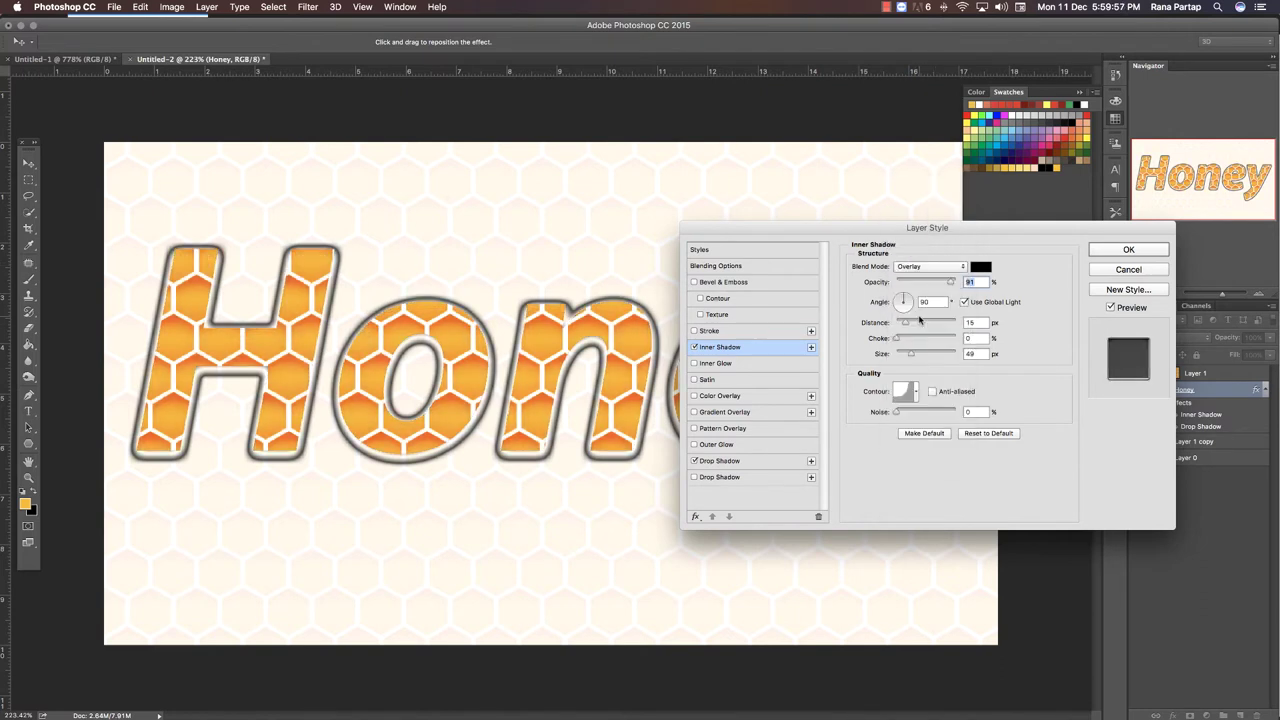
# Add an Overlay-mode reflected Gradient Overlay at 131% scale, then apply the style
pyautogui.click(716, 414)
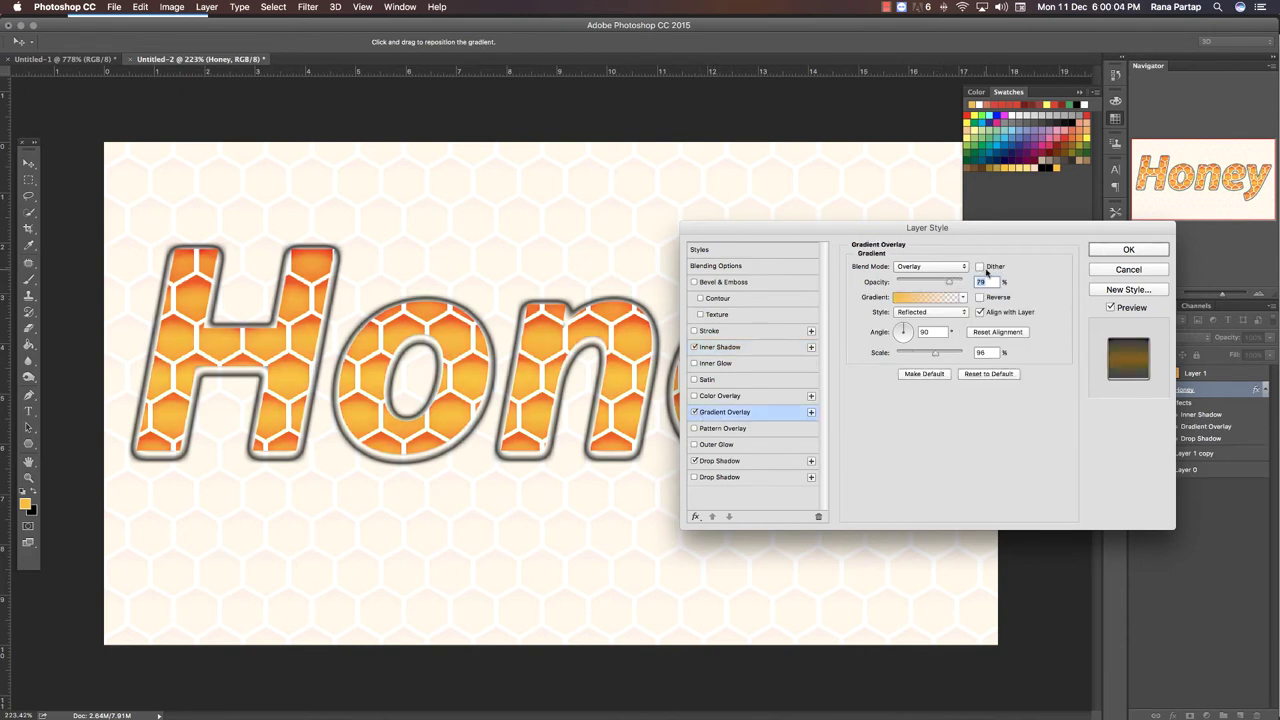
pyautogui.click(930, 266)
pyautogui.click(930, 172)
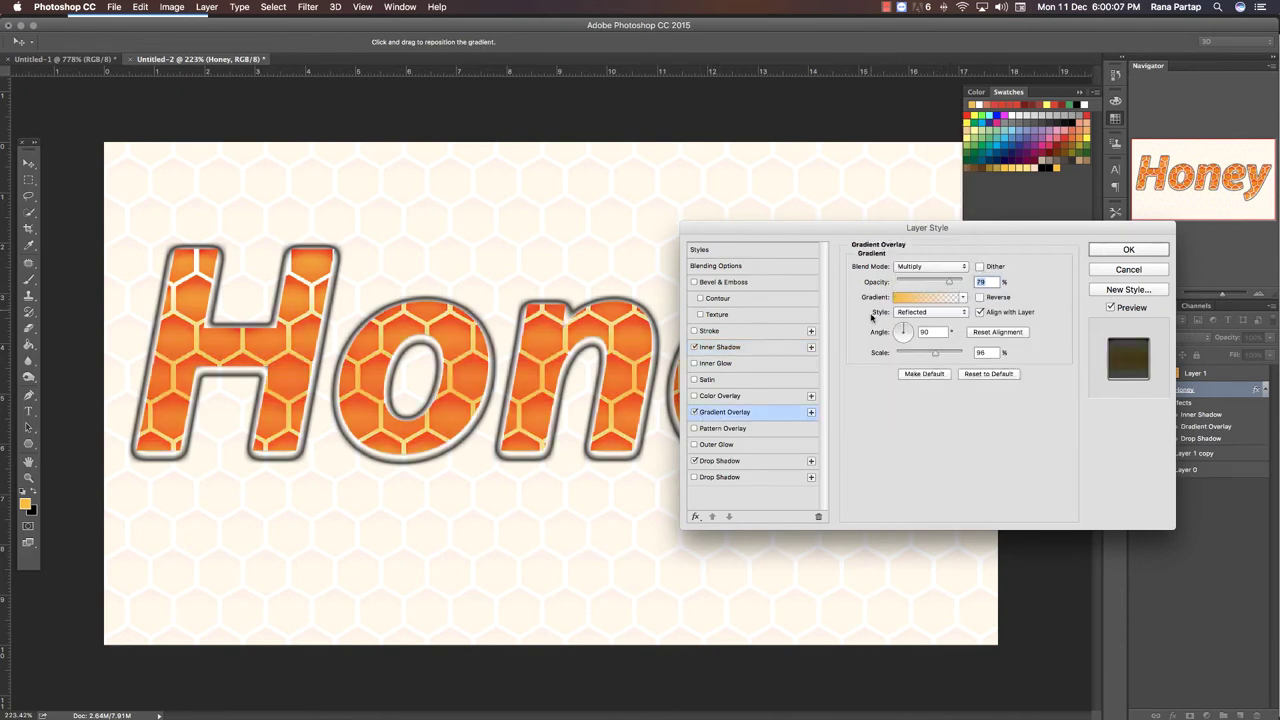
pyautogui.click(930, 266)
pyautogui.click(920, 390)
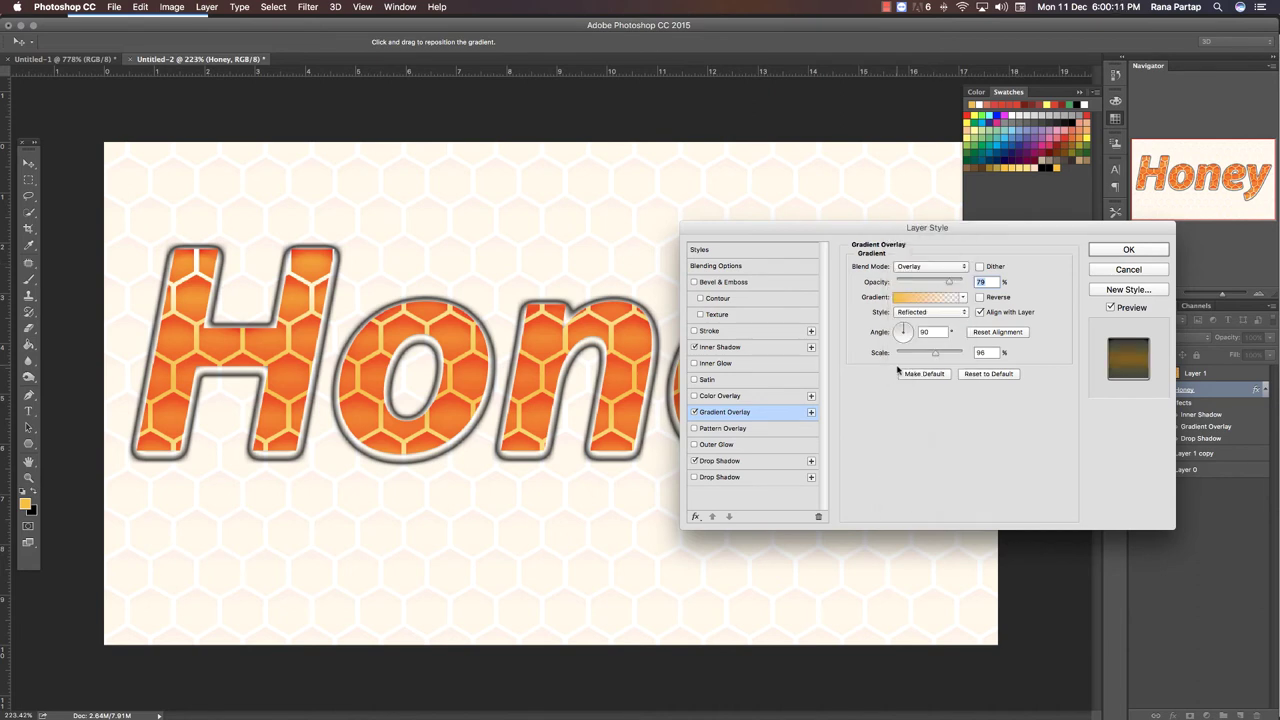
pyautogui.moveTo(947, 355); pyautogui.dragTo(952, 355)
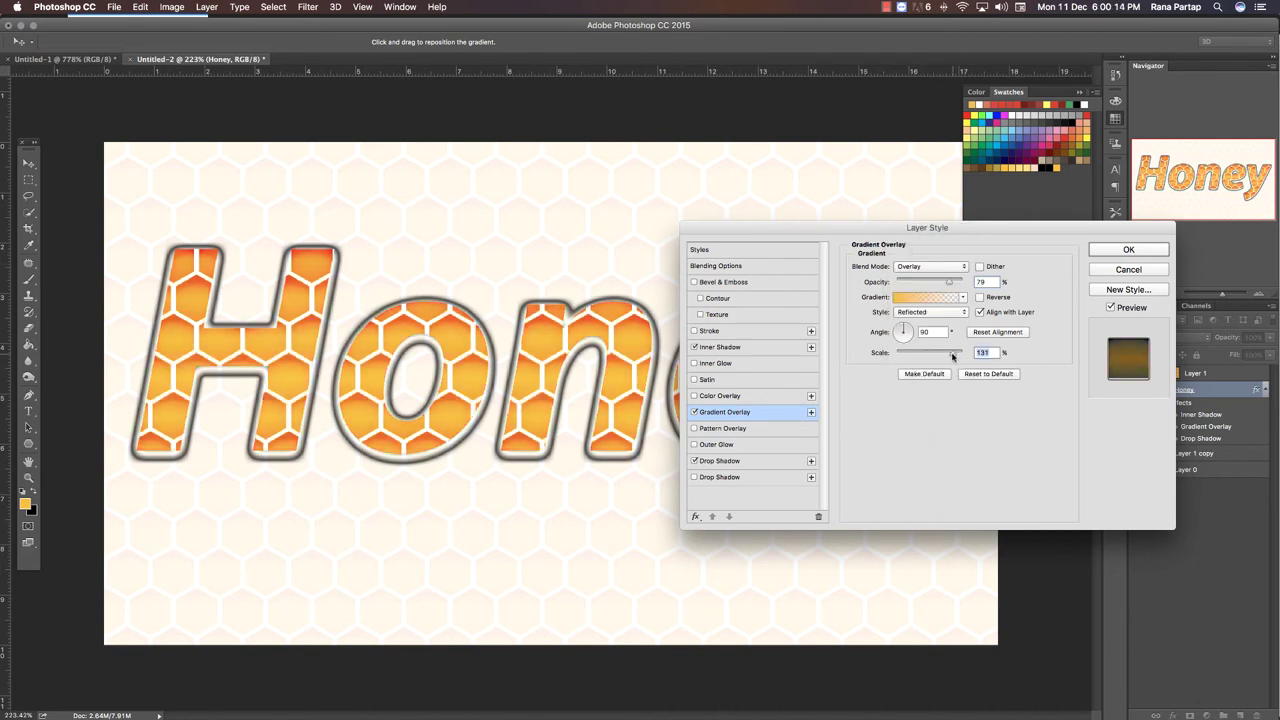
pyautogui.click(1127, 250)
pyautogui.click(1195, 374)
# Zoom out and scale down the Honey text with Layer 1 together, centred on the backdrop
pyautogui.hotkey('ctrl', 't')
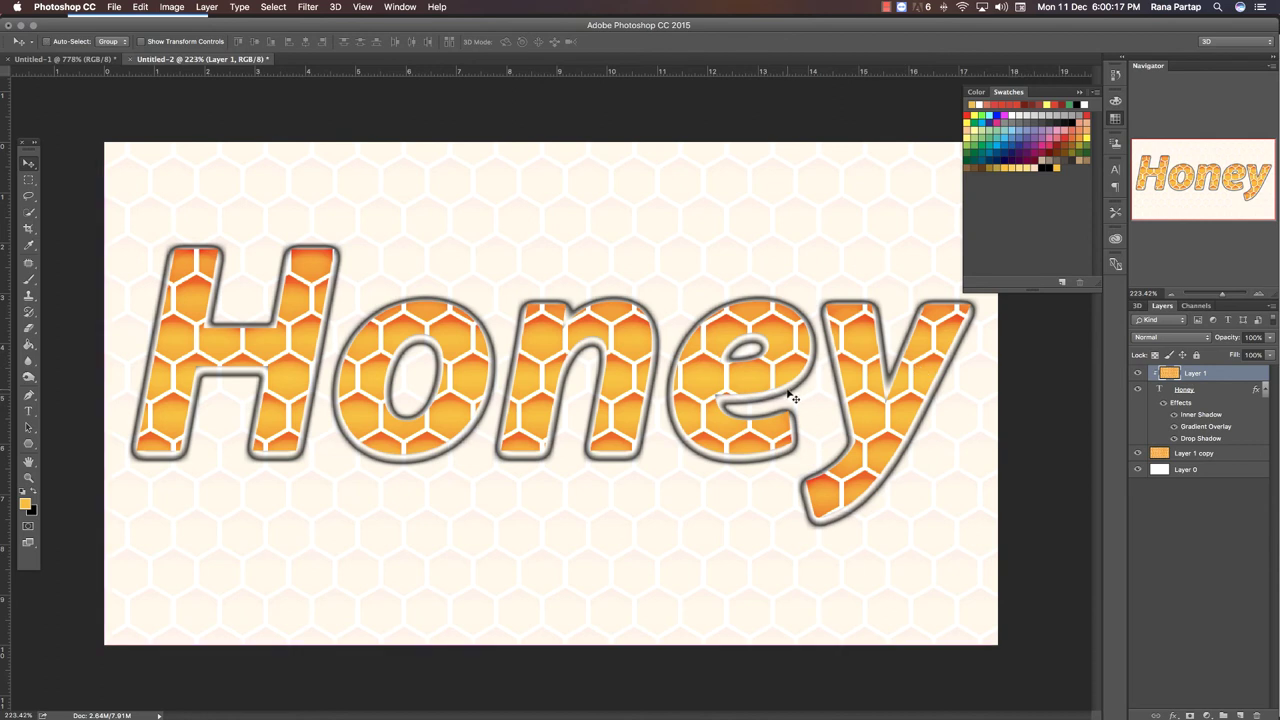
pyautogui.moveTo(90, 130); pyautogui.dragTo(67, 225)
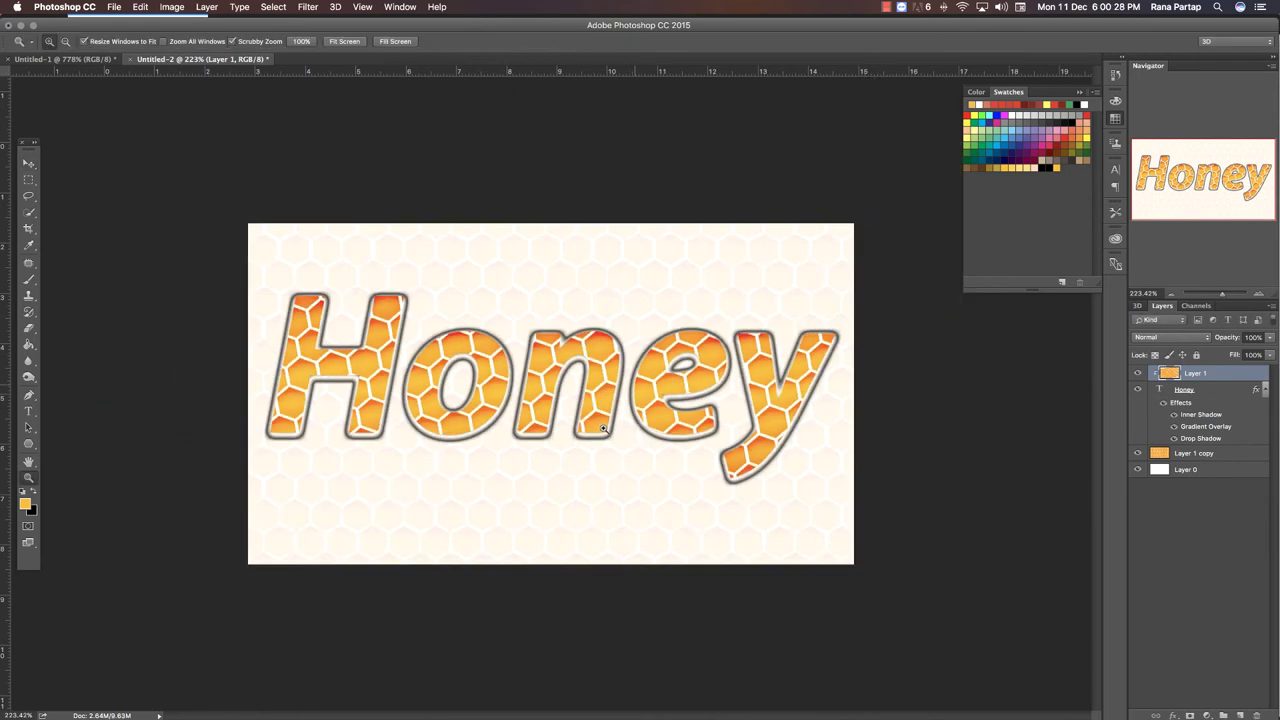
pyautogui.click(28, 162)
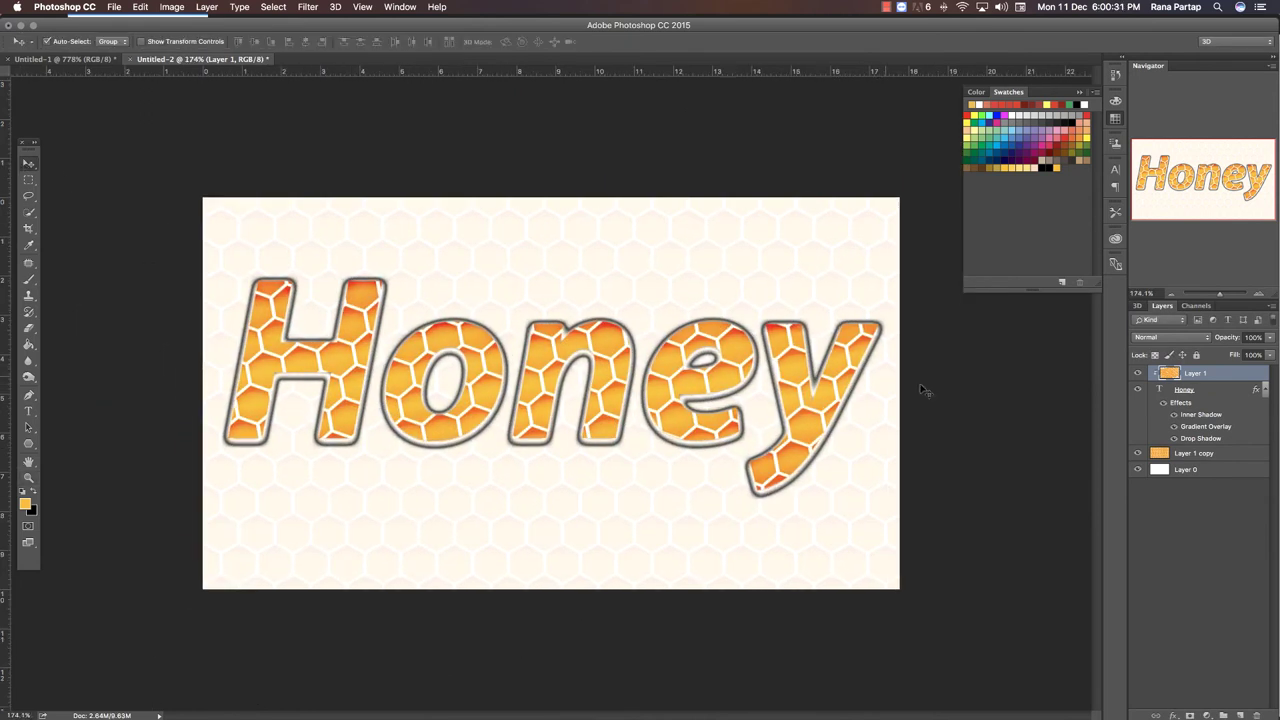
pyautogui.keyDown('shift'); pyautogui.click(1186, 389); pyautogui.keyUp('shift')
pyautogui.hotkey('ctrl', 't')
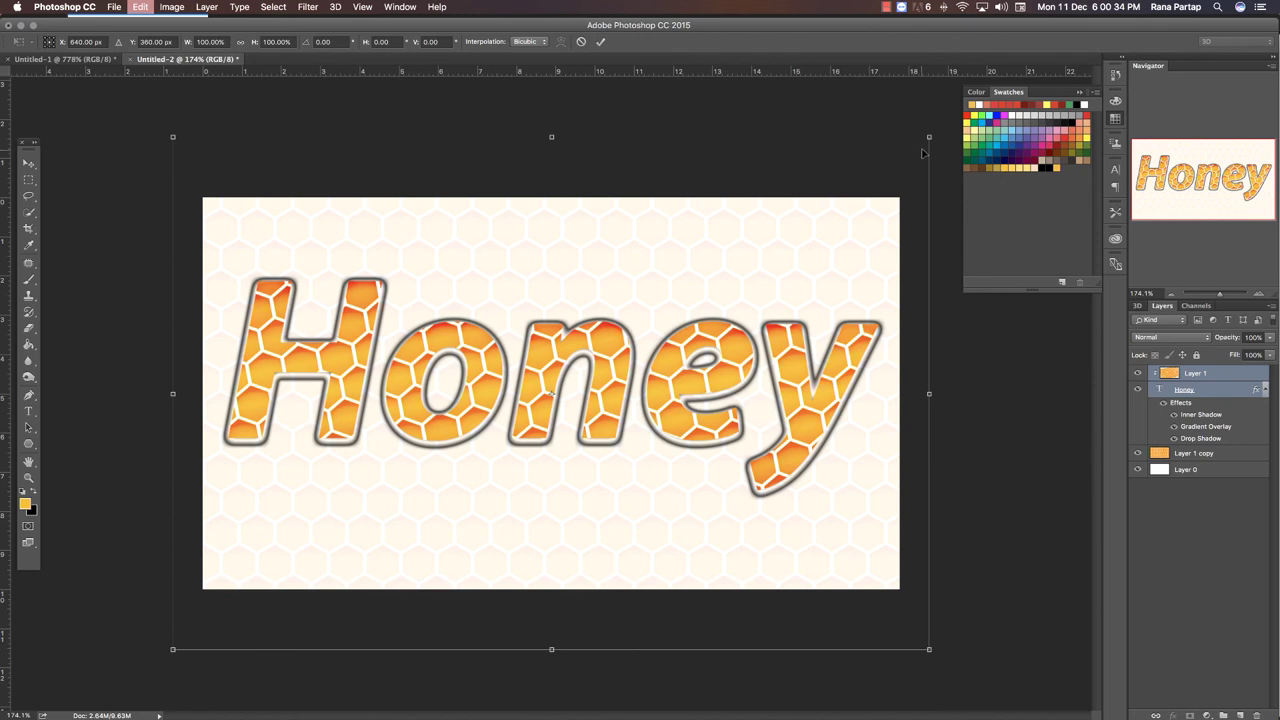
pyautogui.moveTo(929, 137); pyautogui.dragTo(815, 216)
pyautogui.press('Return')
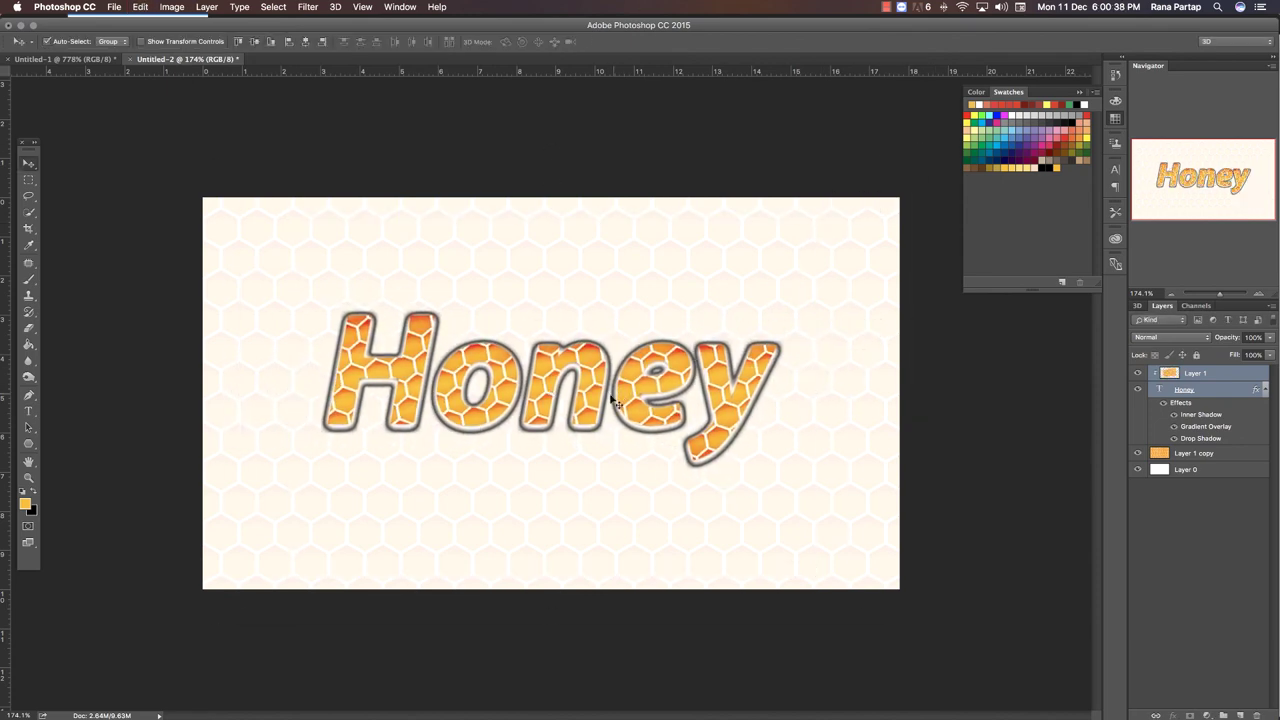